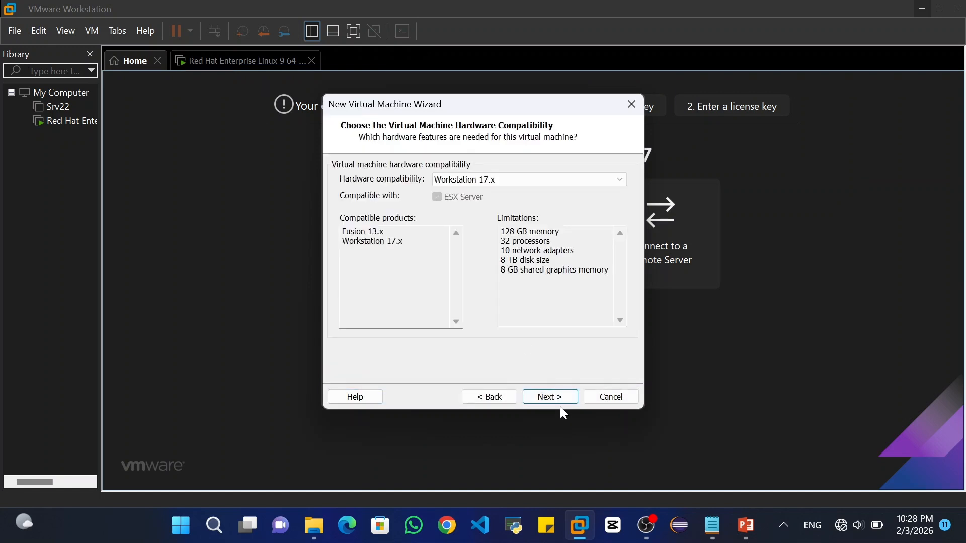
Accept Workstation 17.x compatibility and choose to install the operating system later
click(561, 402)
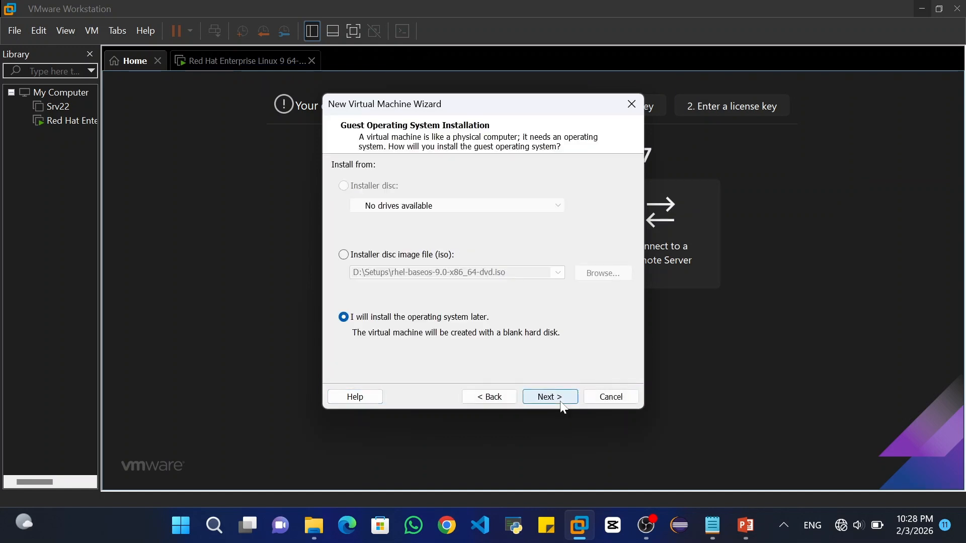
click(561, 405)
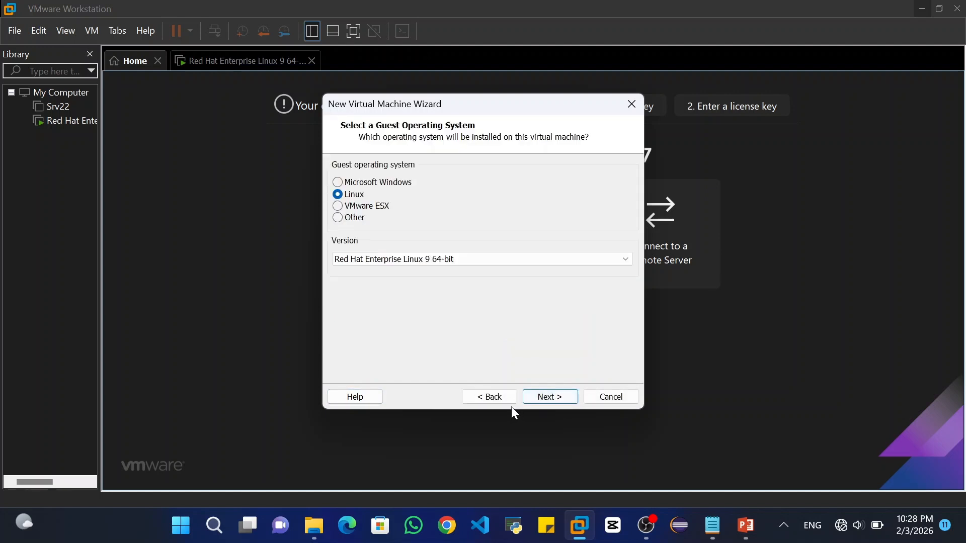
click(508, 403)
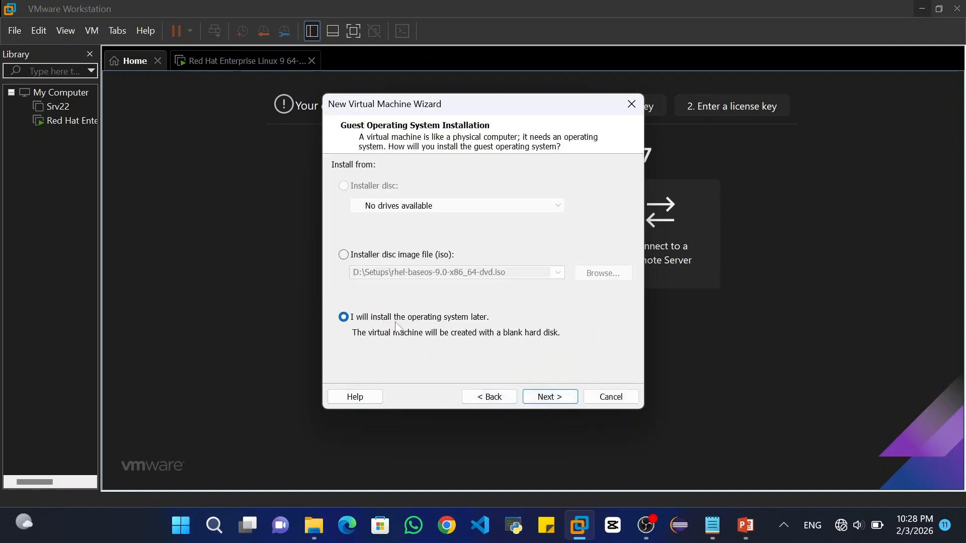
click(556, 397)
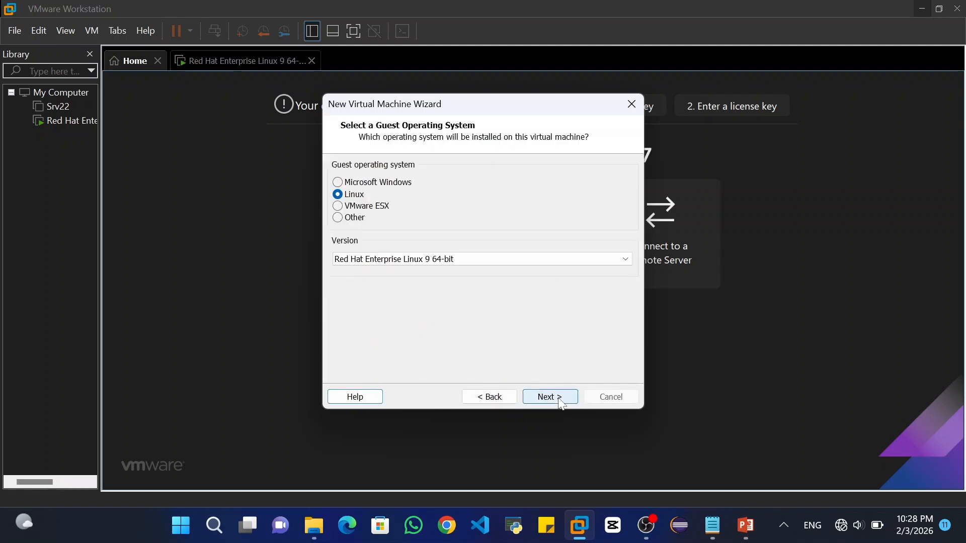
Set the guest OS to Microsoft Windows, version Windows Server 2022
click(359, 182)
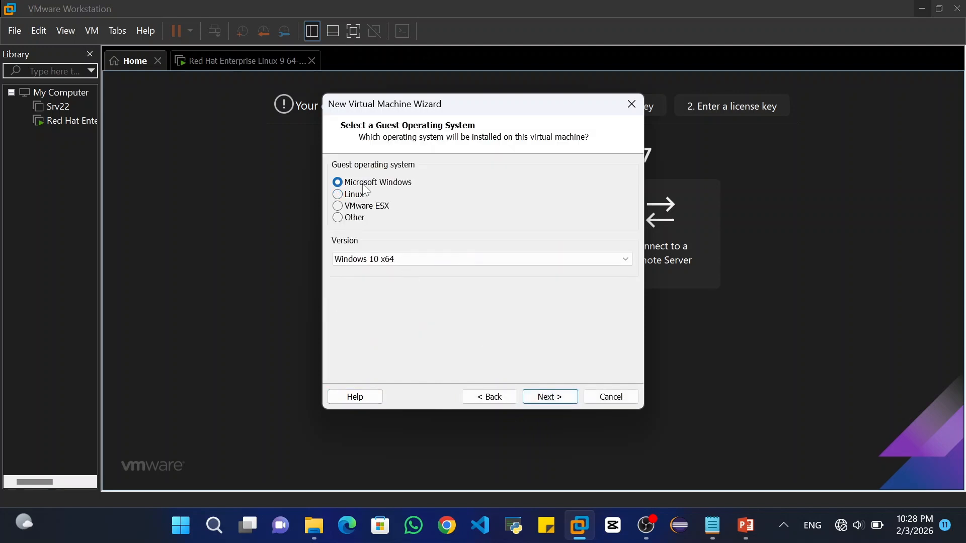
click(380, 259)
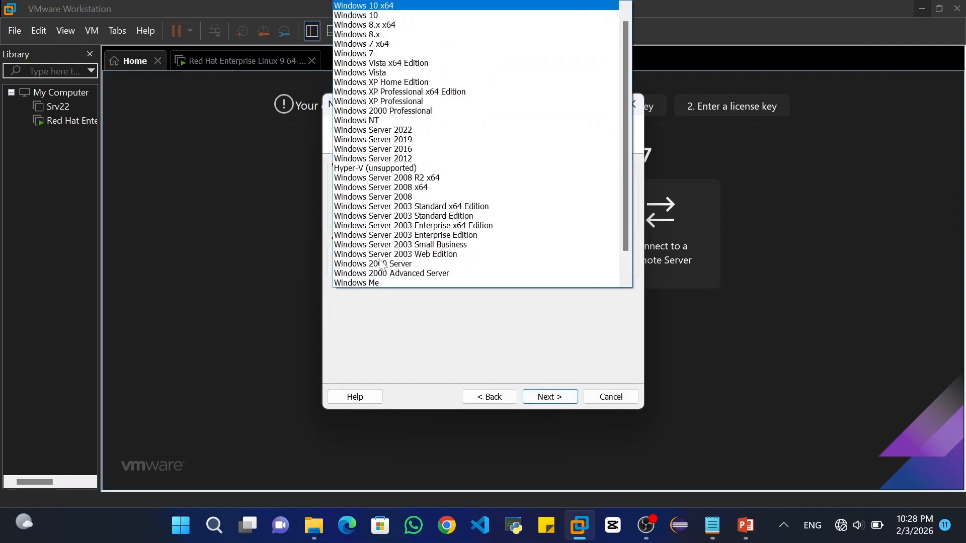
click(447, 132)
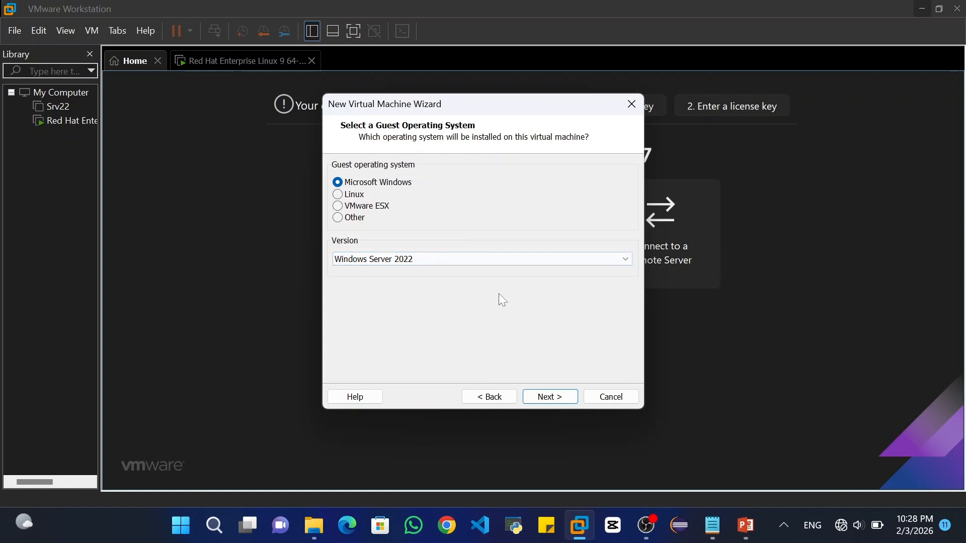
click(570, 400)
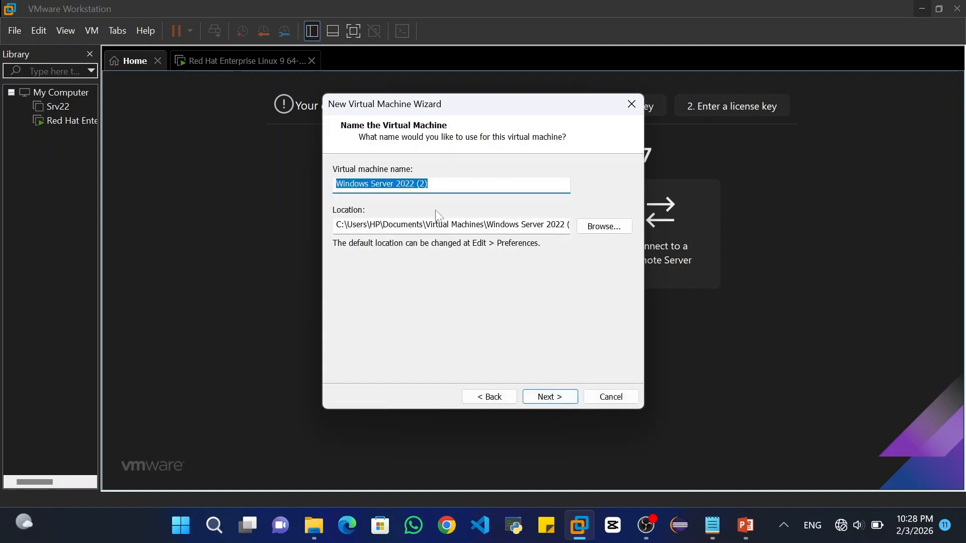
Name the virtual machine 'Server 2025'
text(Ser)
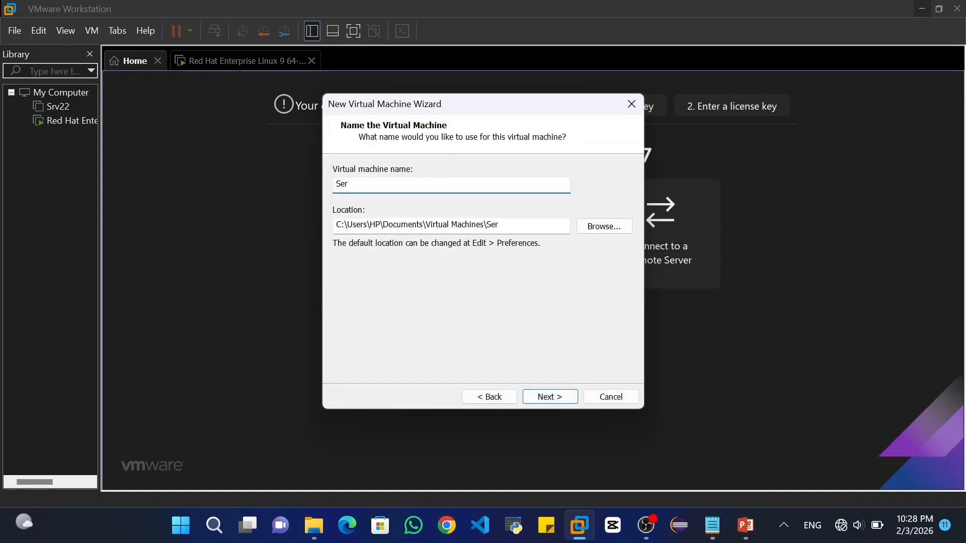
text(ver 2024)
key(BackSpace)
text(5)
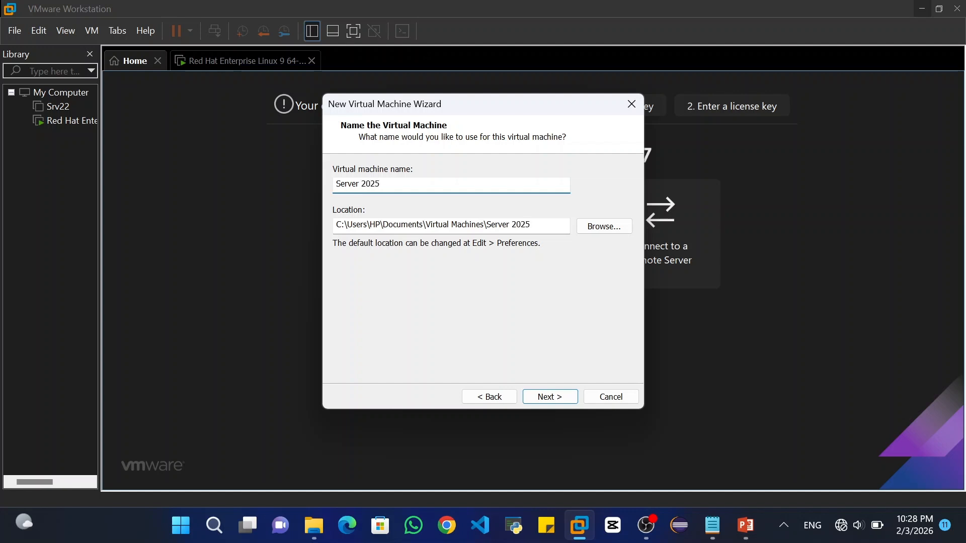
Store the VM in a newly created D:\Server 2025 folder
click(605, 233)
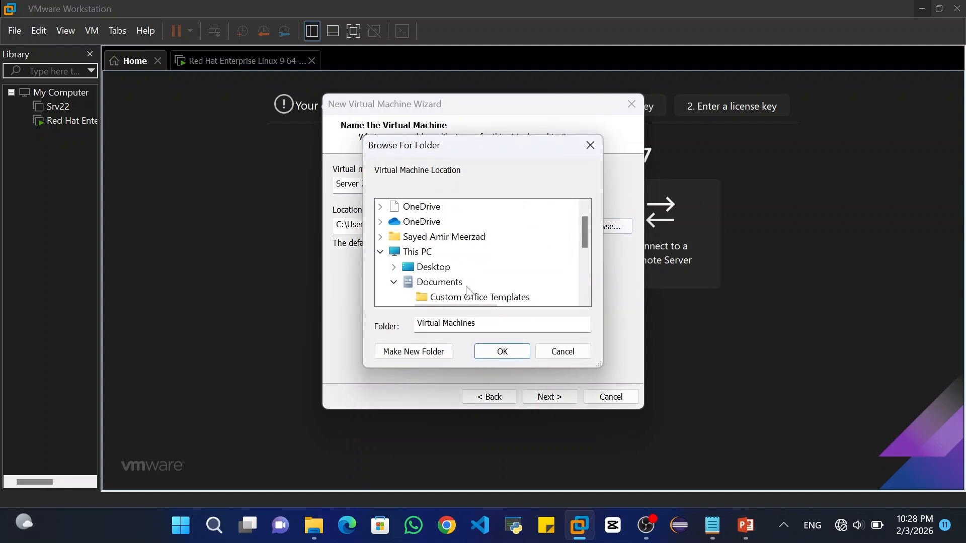
drag(586, 235, 584, 282)
double_click(466, 252)
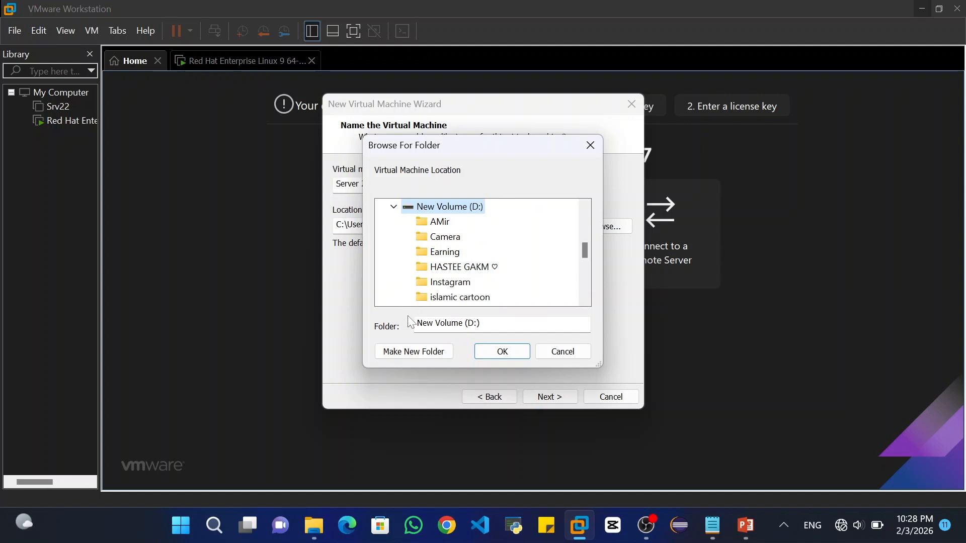
click(412, 351)
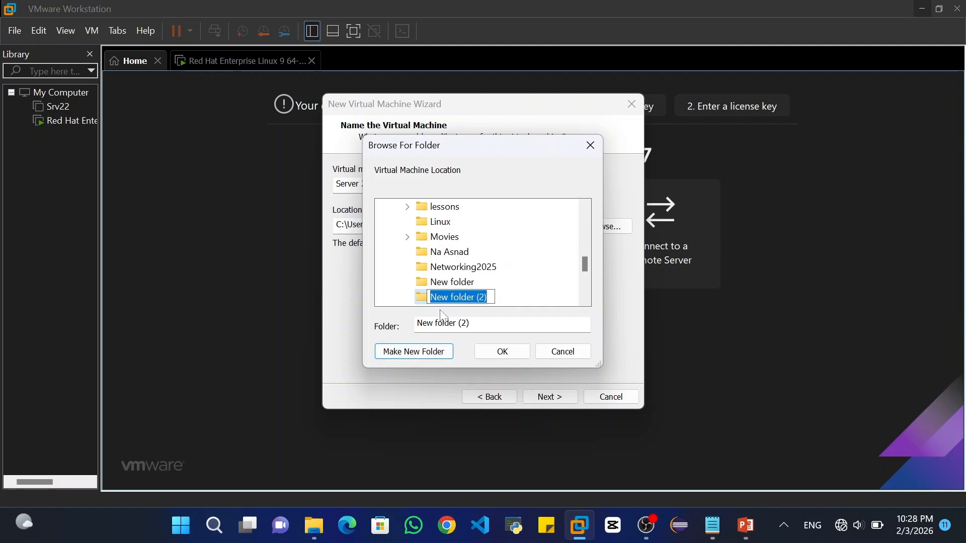
text(Server )
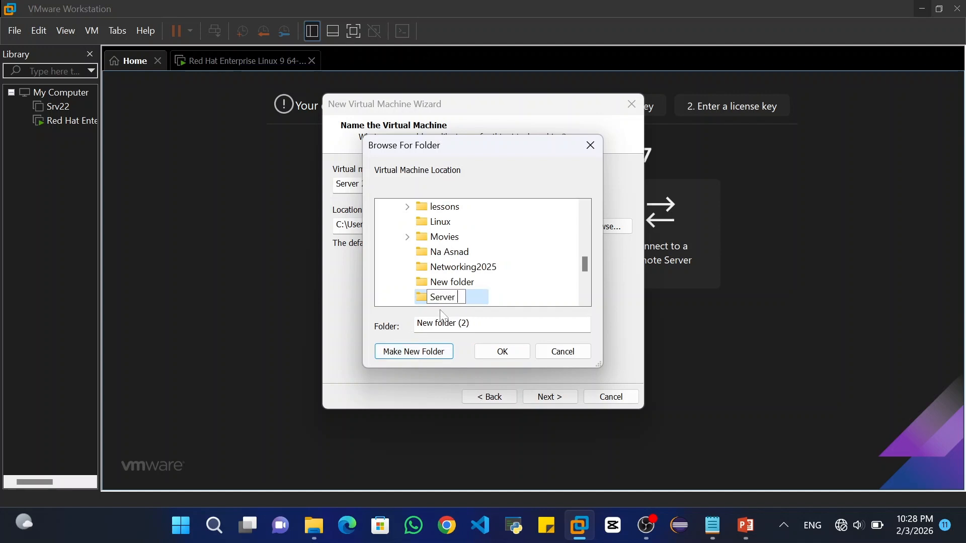
text(2-2)
key(BackSpace)
key(BackSpace)
text(0)
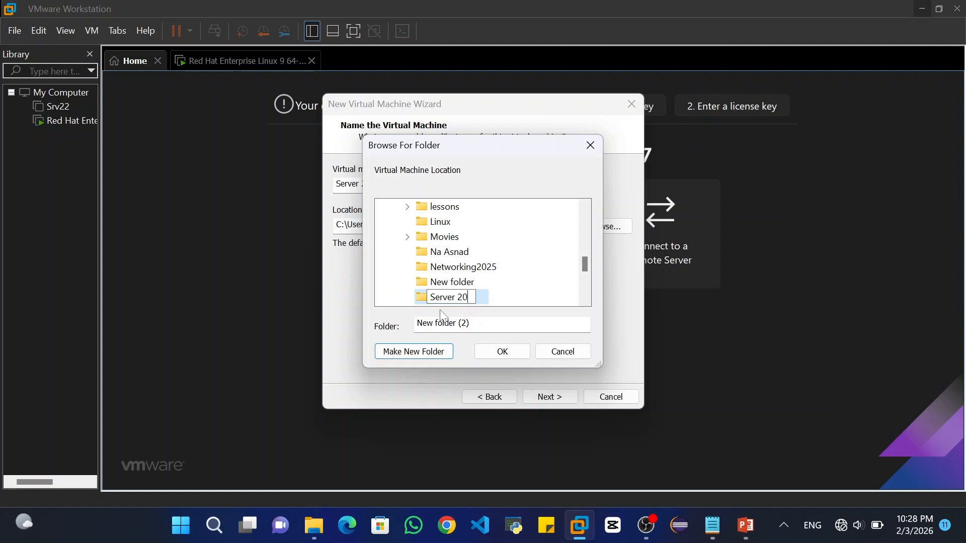
text(25)
click(493, 300)
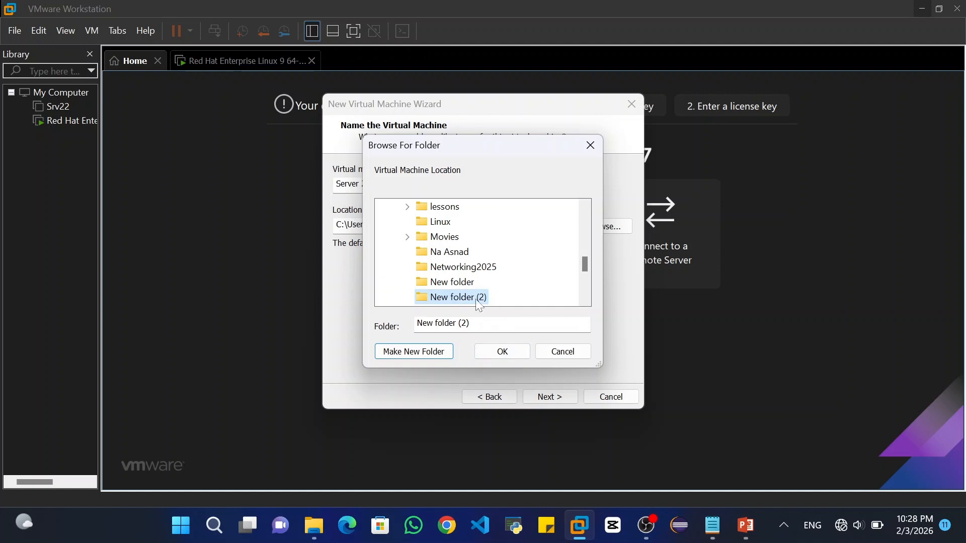
click(495, 352)
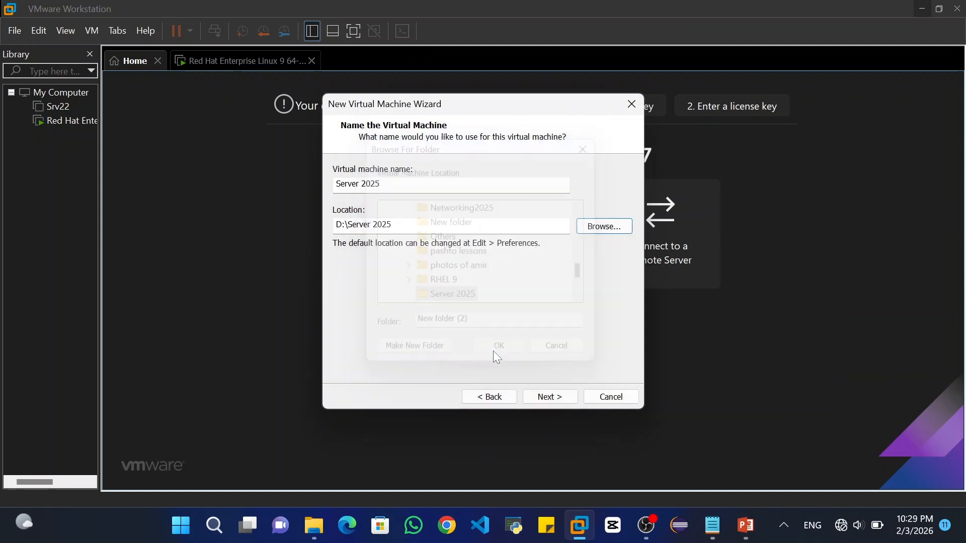
click(543, 399)
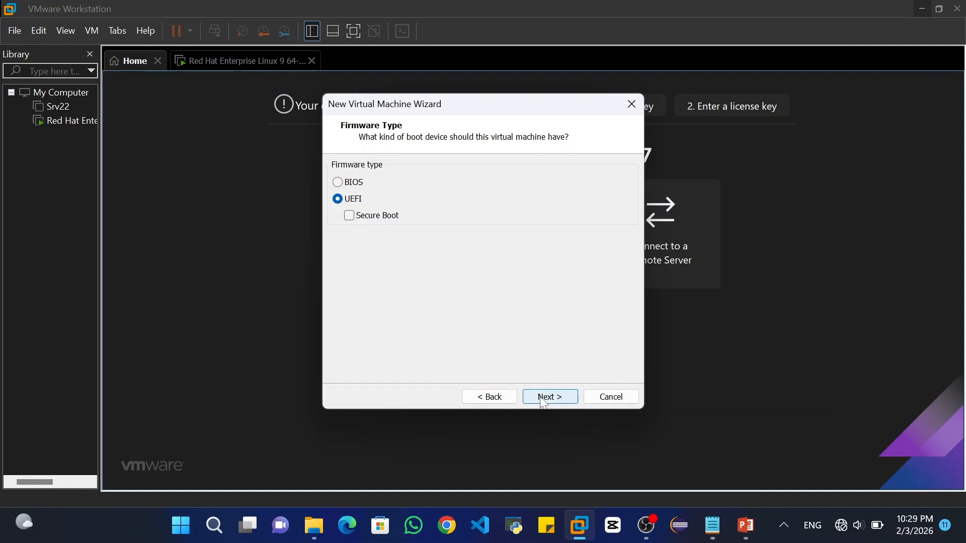
Keep UEFI firmware and set 4 cores per processor
click(542, 398)
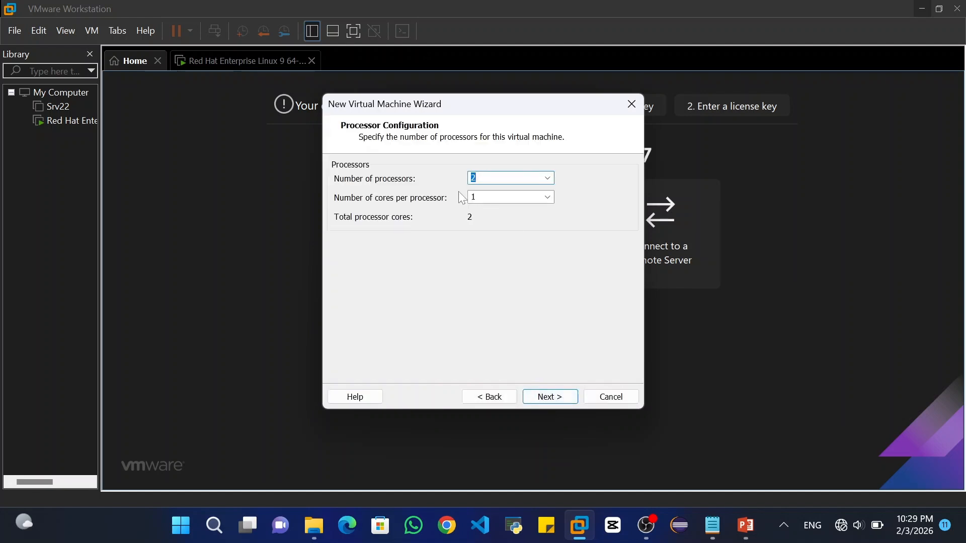
click(548, 197)
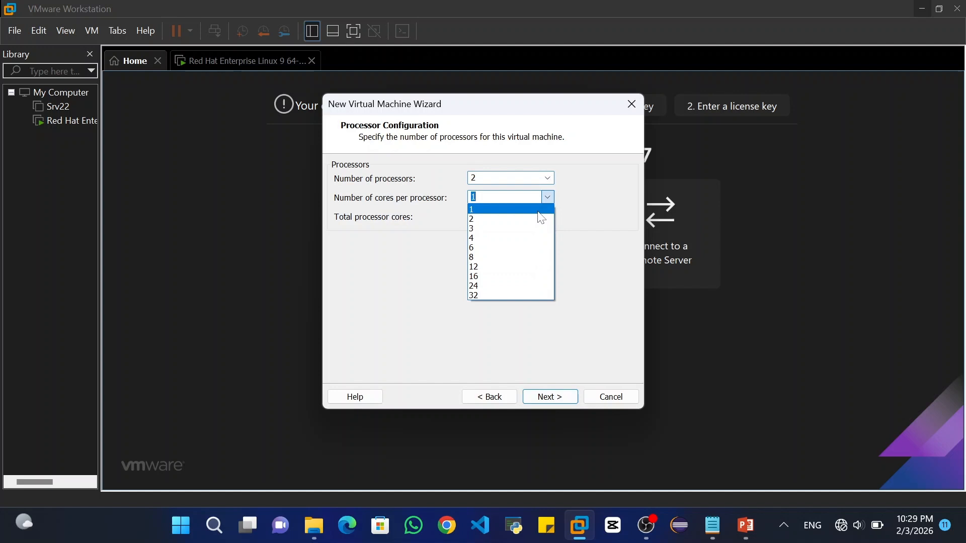
click(524, 238)
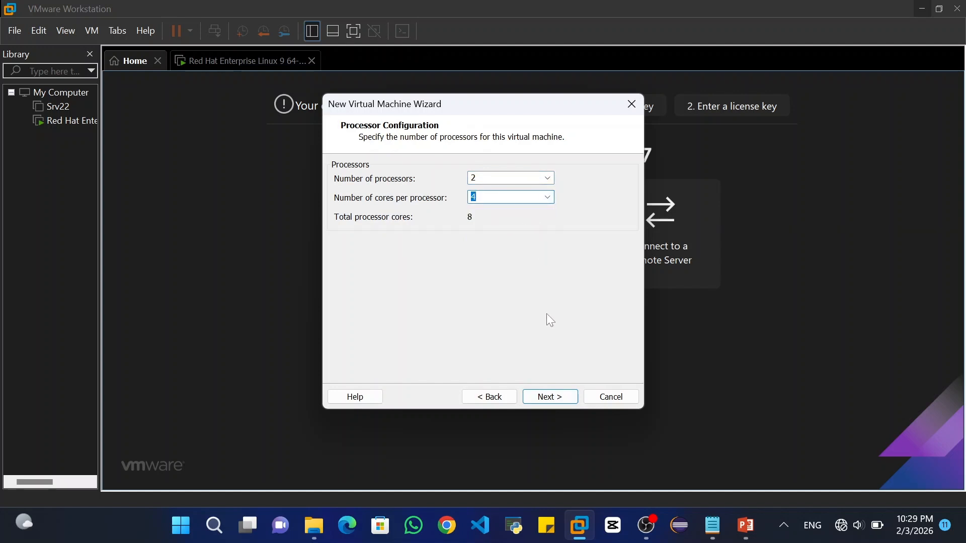
click(553, 397)
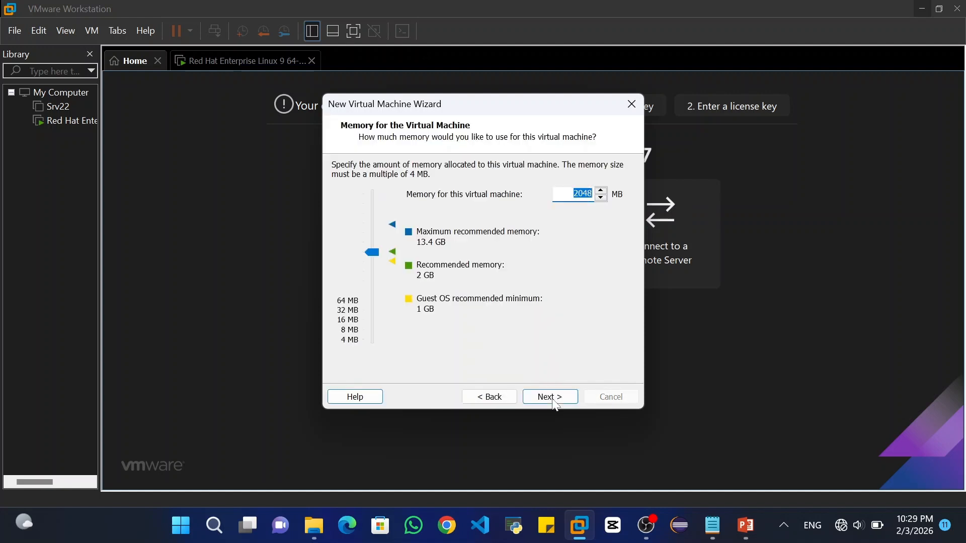
Give the VM 4096 MB of memory
click(374, 253)
drag(377, 259, 374, 243)
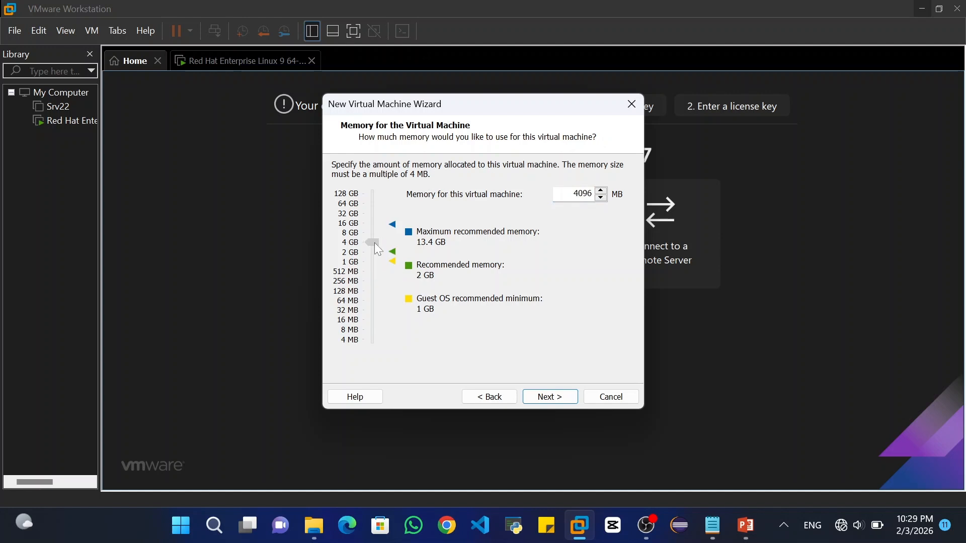
click(552, 398)
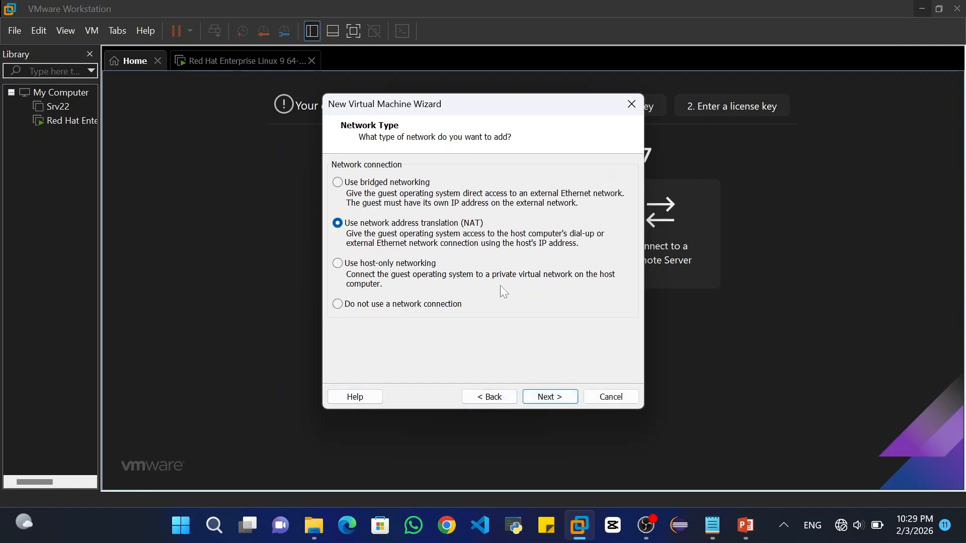
Keep NAT networking, the LSI Logic SAS controller and default disk type, and create a new disk
click(564, 403)
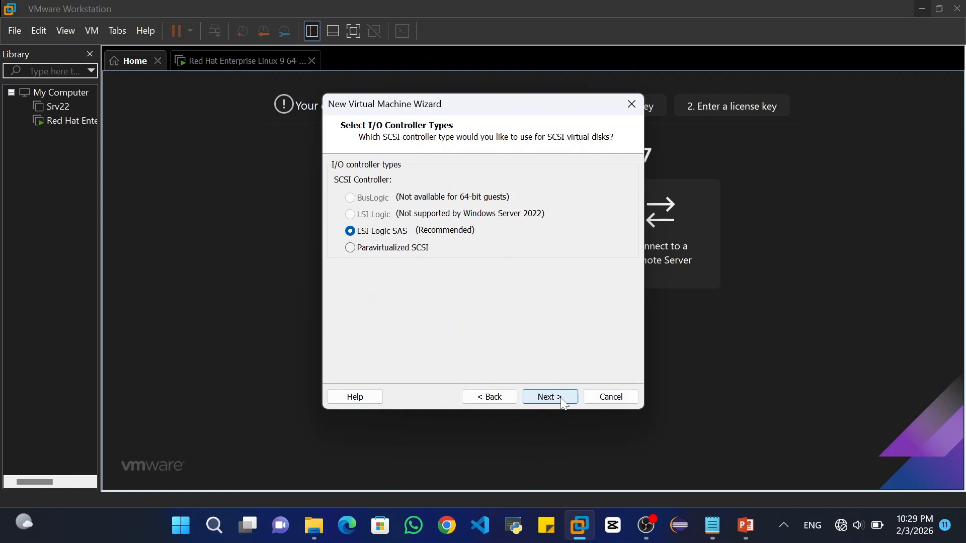
click(564, 403)
click(565, 403)
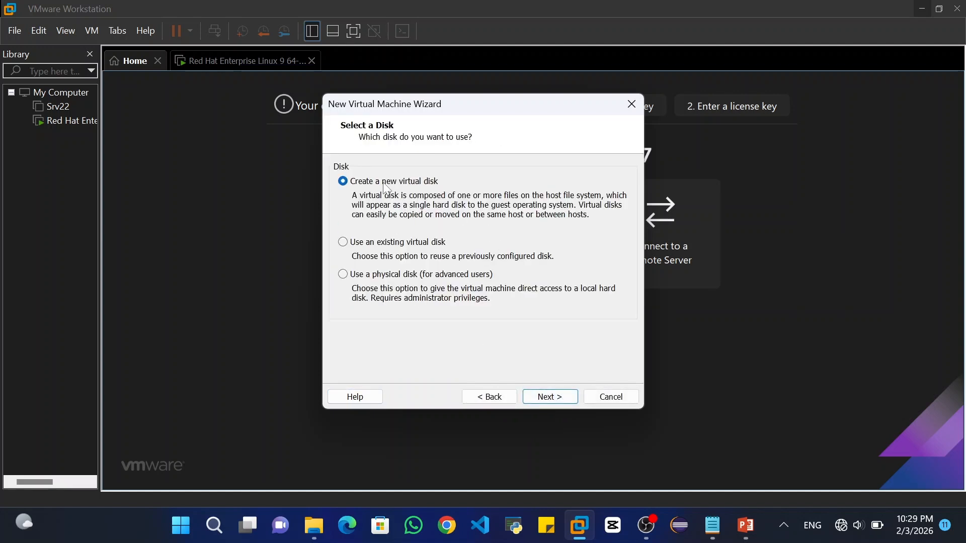
click(556, 395)
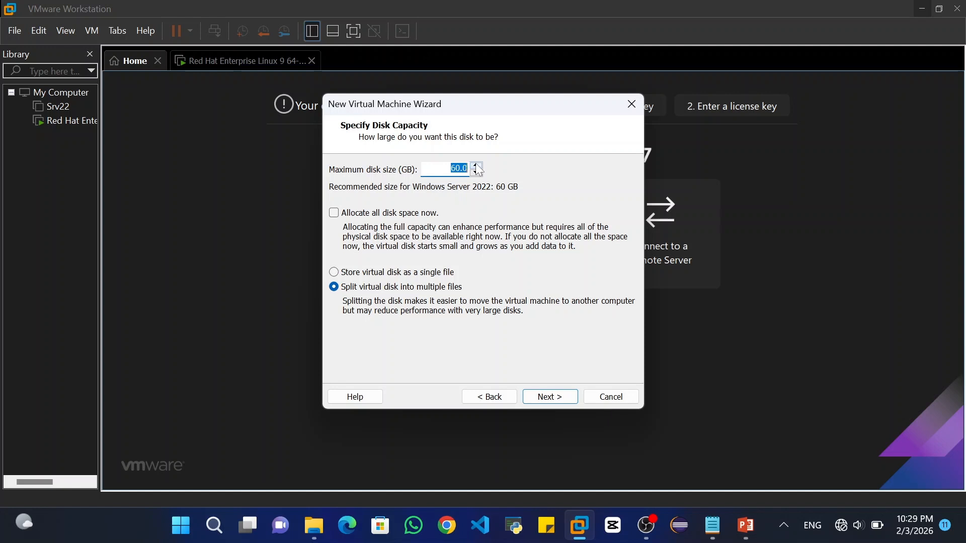
Make the disk 80 GB stored as a single Server 2025.vmdk file, and finish the VM
text(40)
key(BackSpace)
key(BackSpace)
text(80)
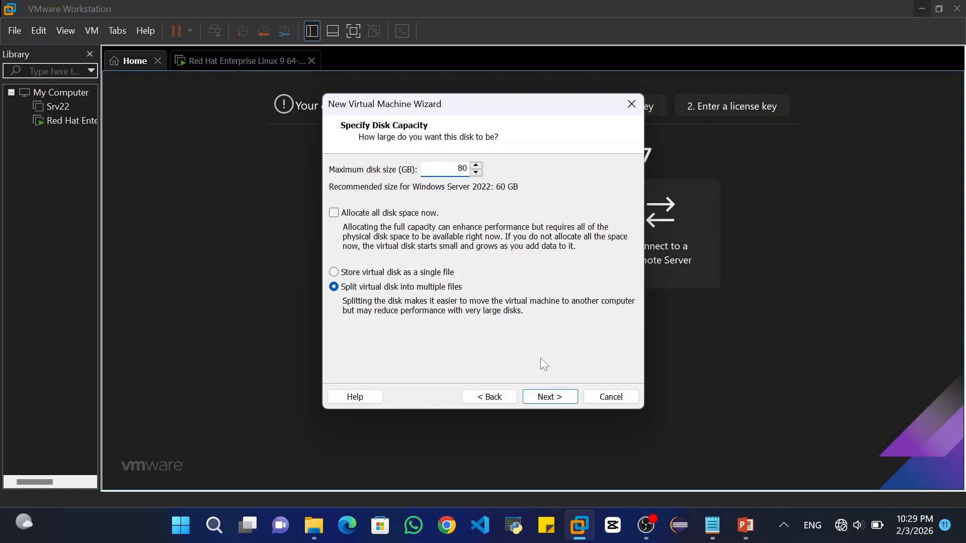
click(420, 274)
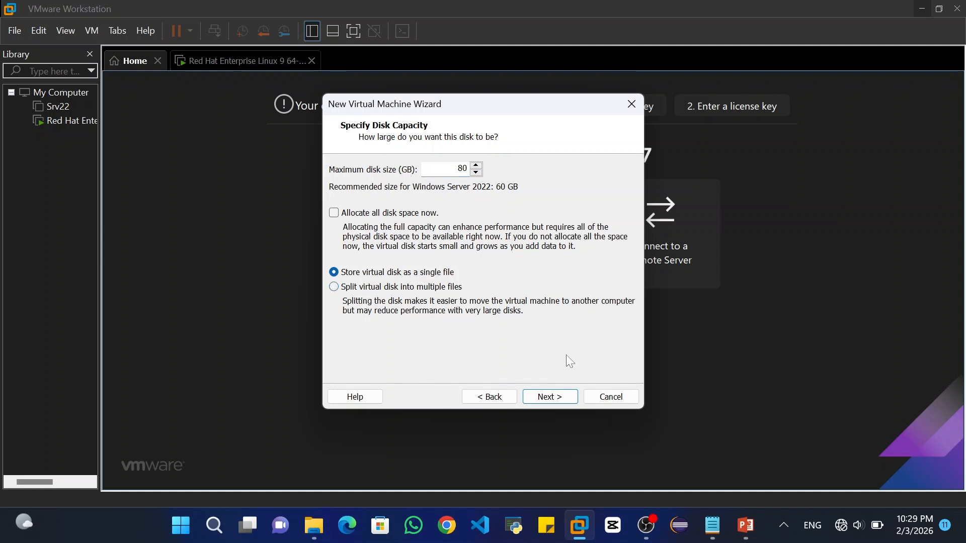
click(549, 397)
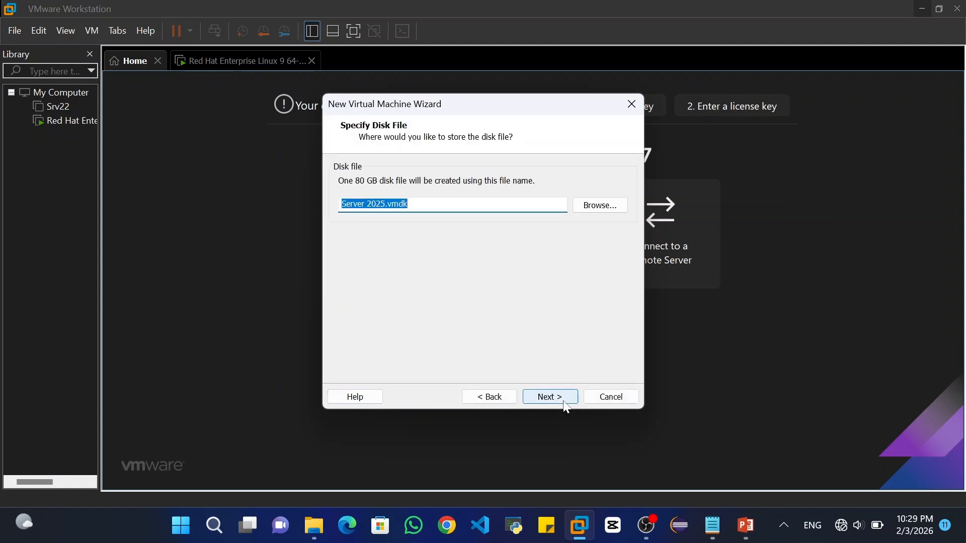
click(549, 398)
click(563, 399)
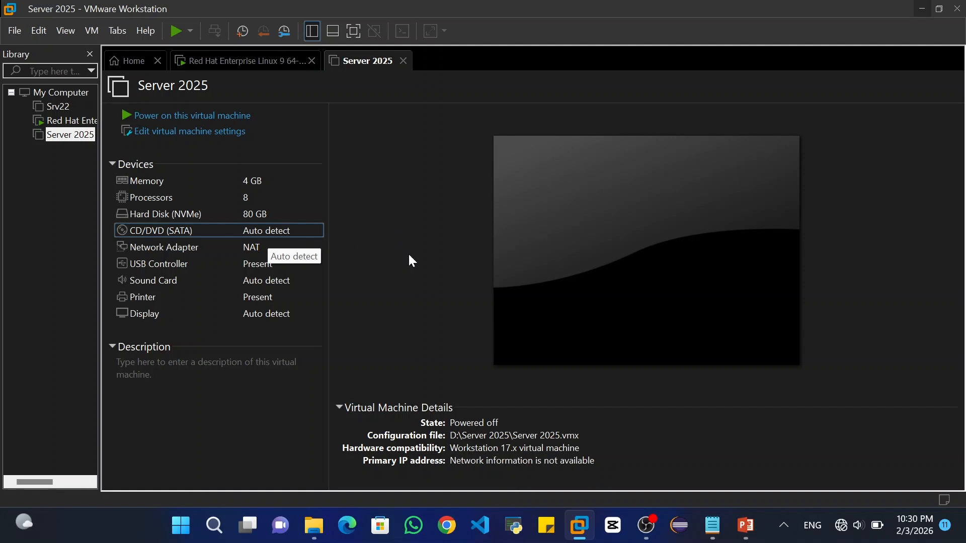
Point the CD/DVD (SATA) drive at D:\Setups\Server 2025.iso and save the VM settings
double_click(292, 234)
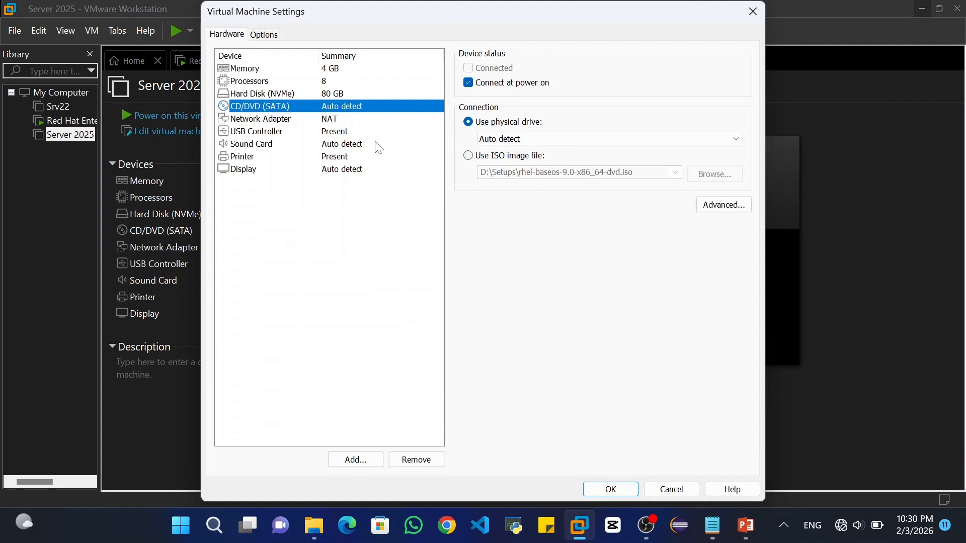
click(469, 156)
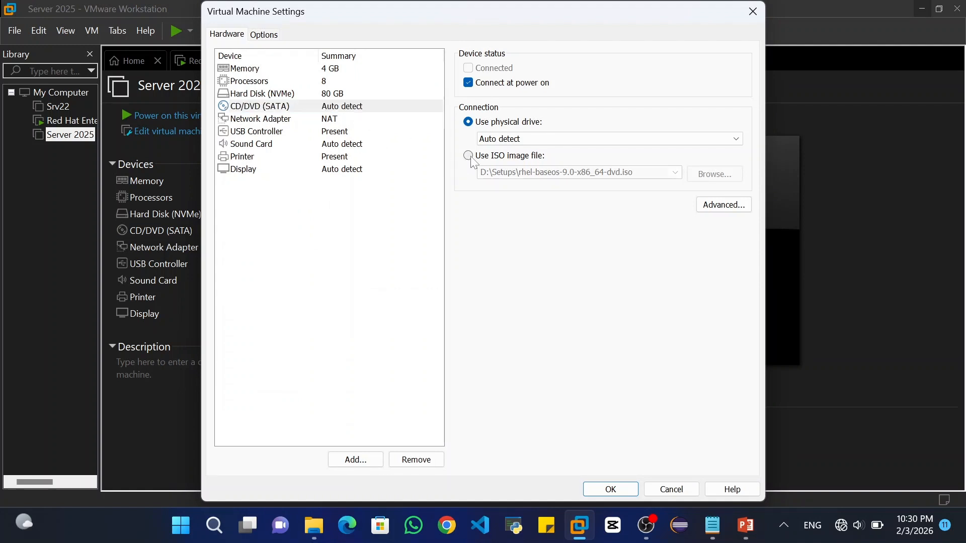
click(723, 178)
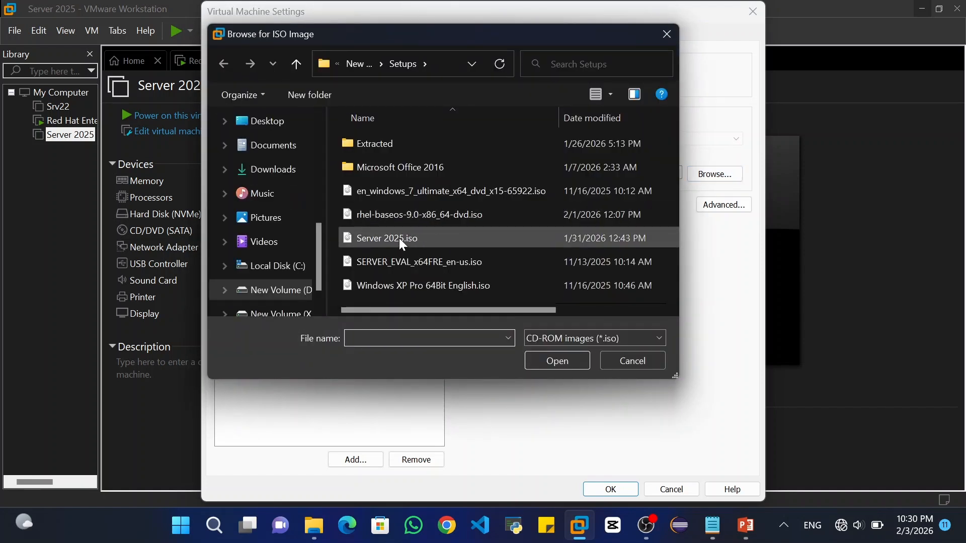
click(399, 237)
click(536, 361)
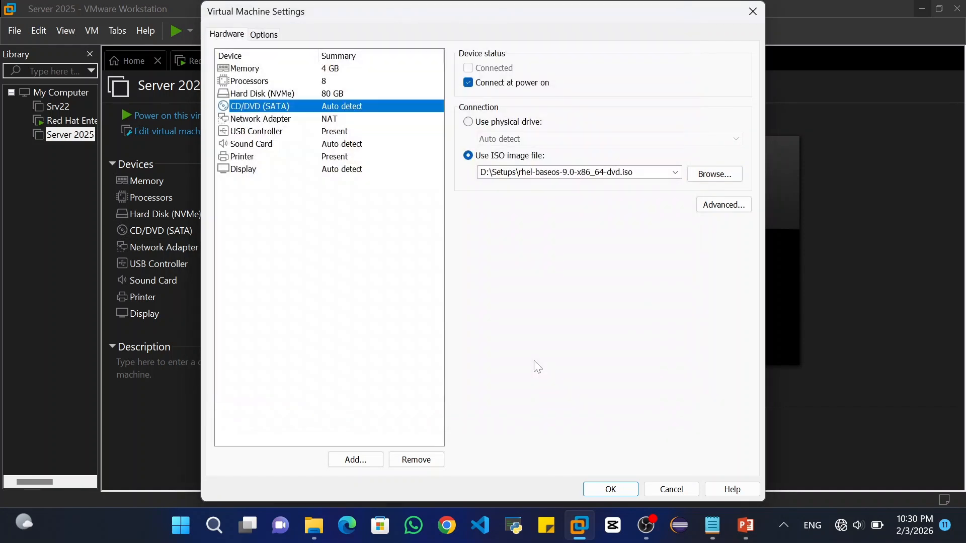
click(610, 488)
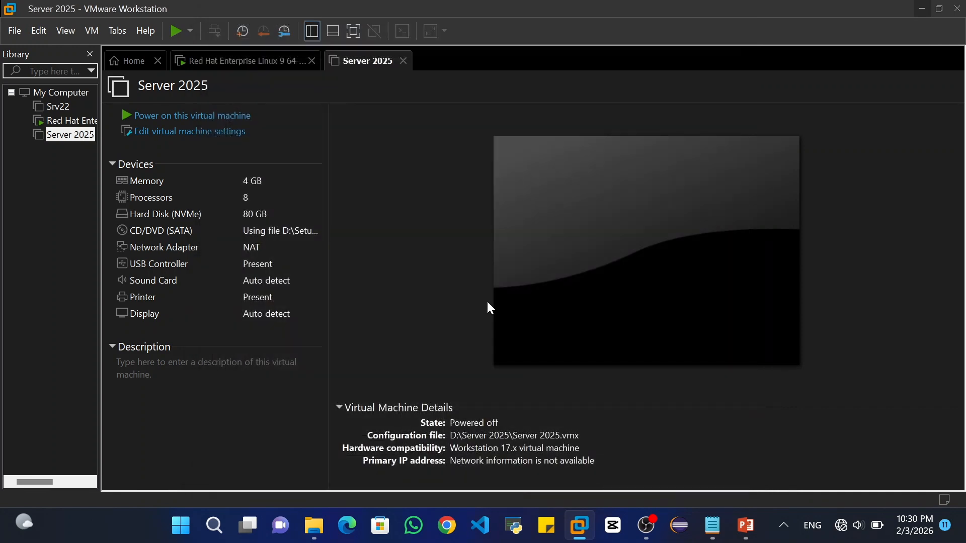
Power on Server 2025, boot from the installation DVD, and return to windowed view
click(225, 120)
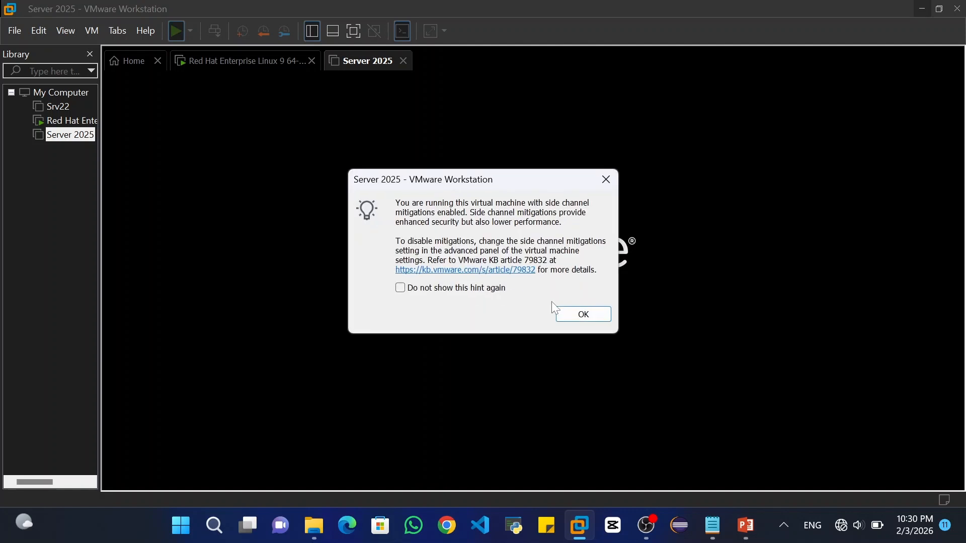
click(577, 309)
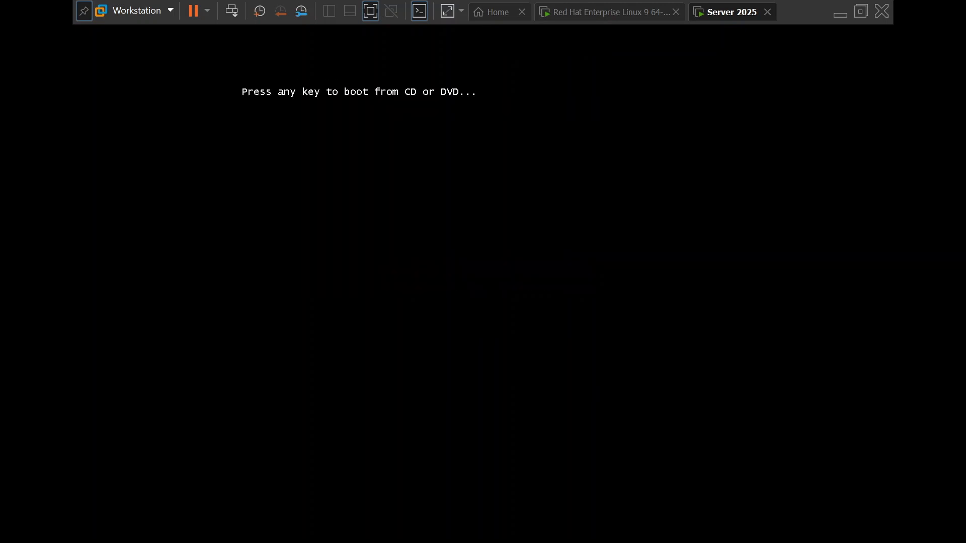
key(Return)
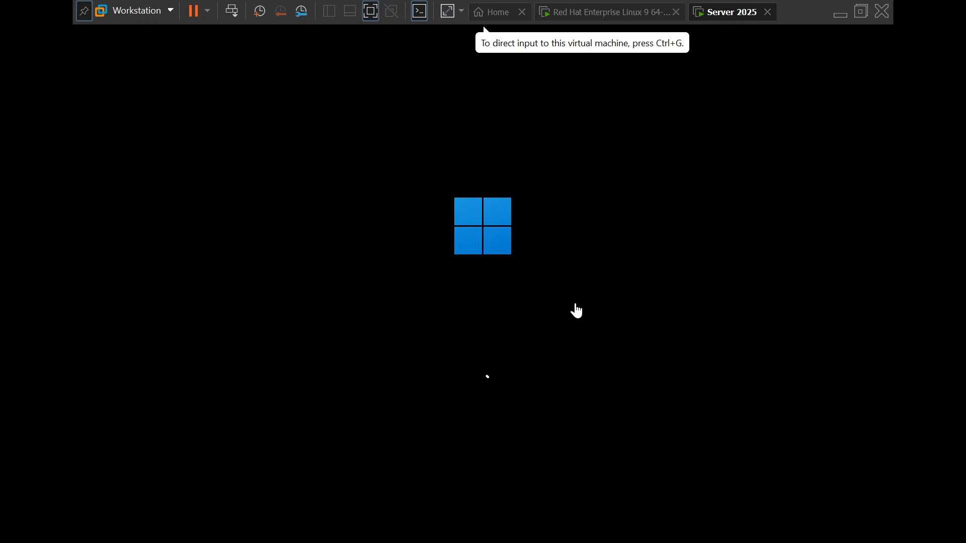
click(367, 12)
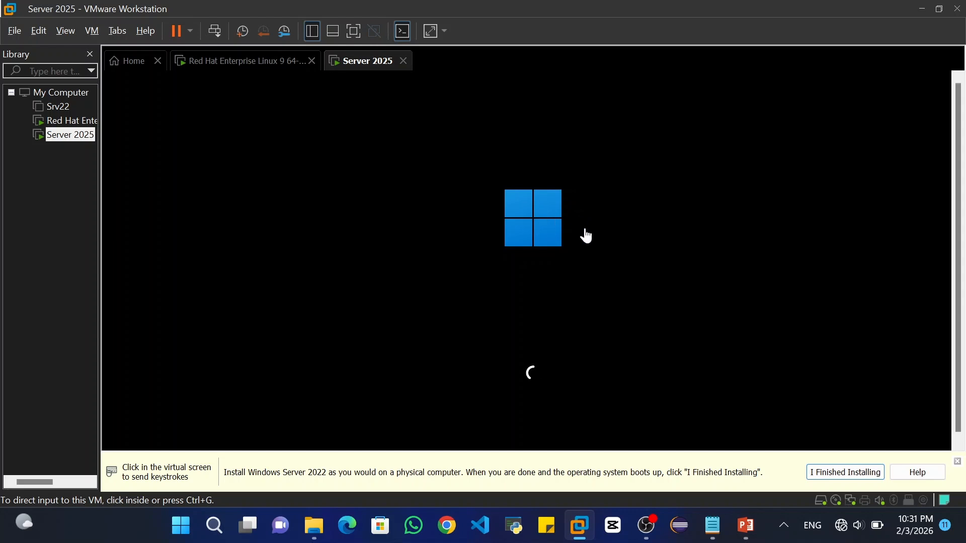
click(957, 462)
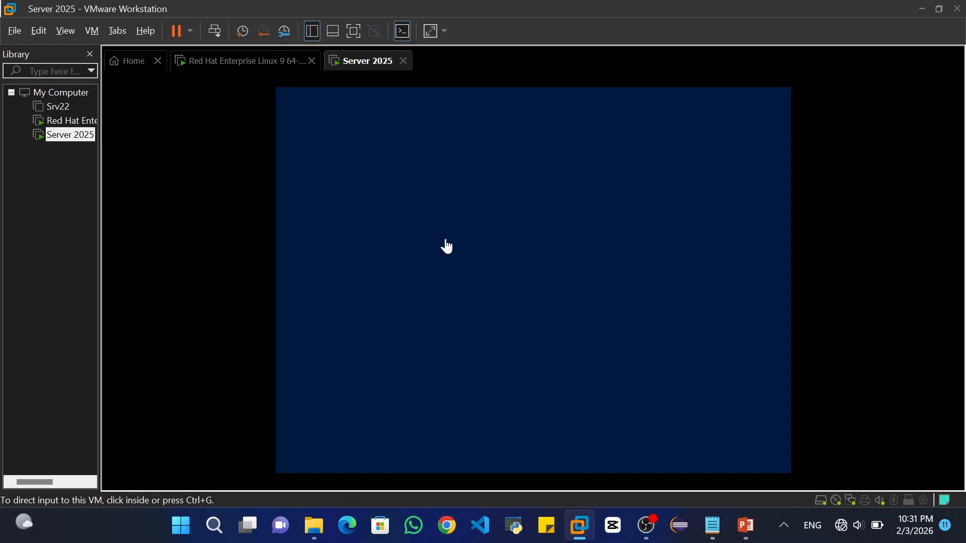
In full screen, keep English (United States) and US keyboard, then agree everything will be deleted
click(480, 247)
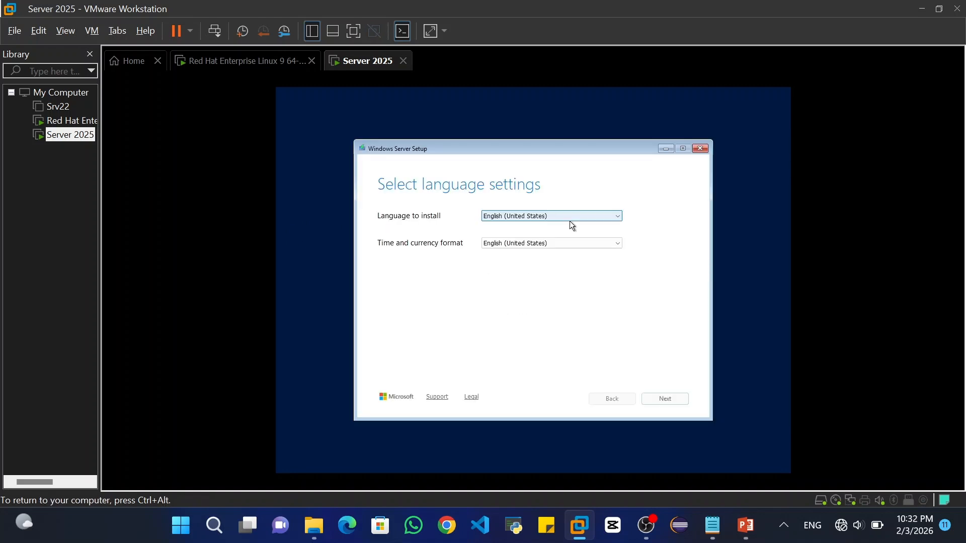
key(ctrl+alt+Return)
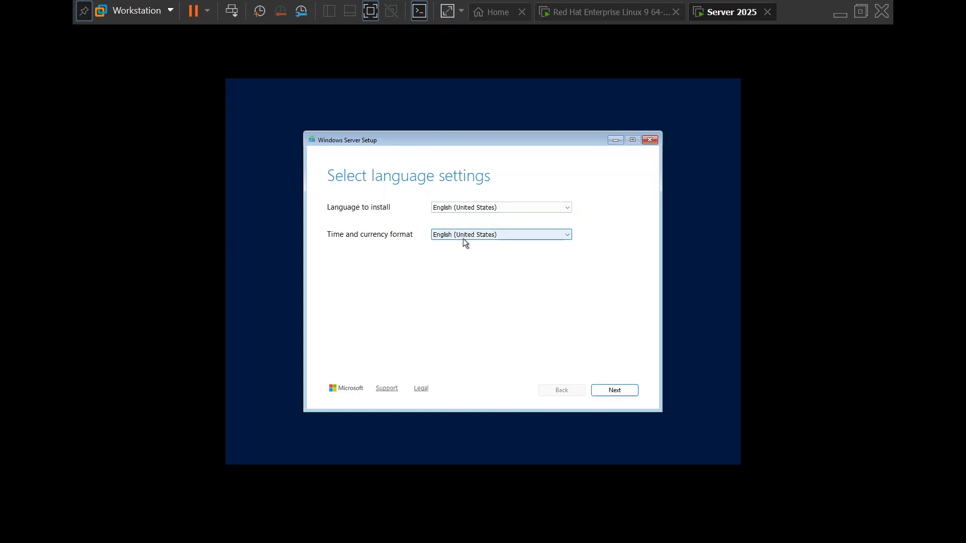
click(620, 393)
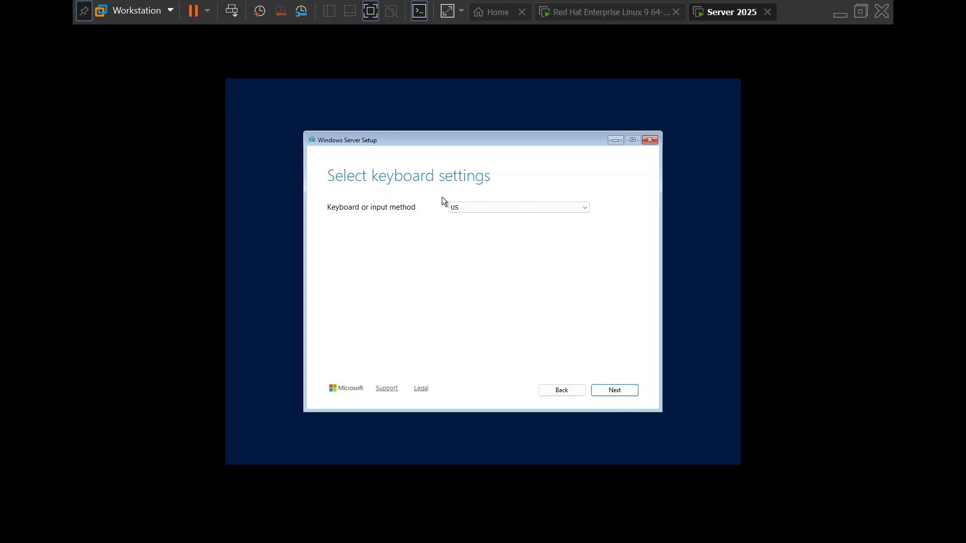
click(622, 397)
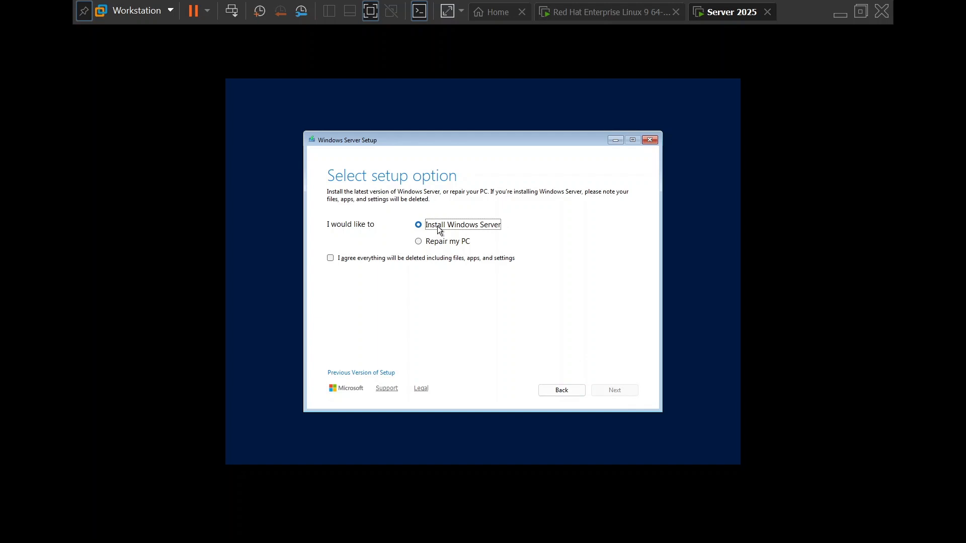
click(382, 261)
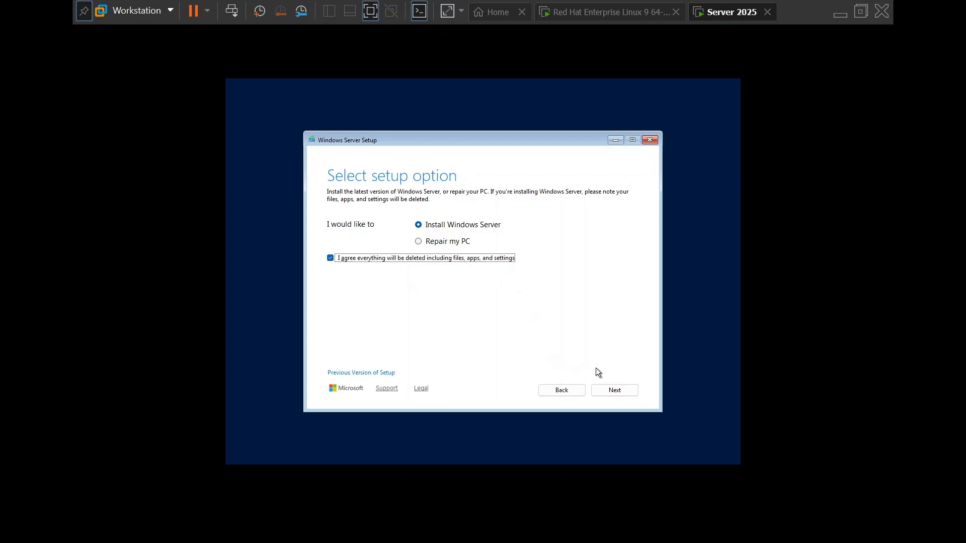
Select the Windows Server 2025 Datacenter Evaluation (Desktop Experience) image and continue
click(615, 391)
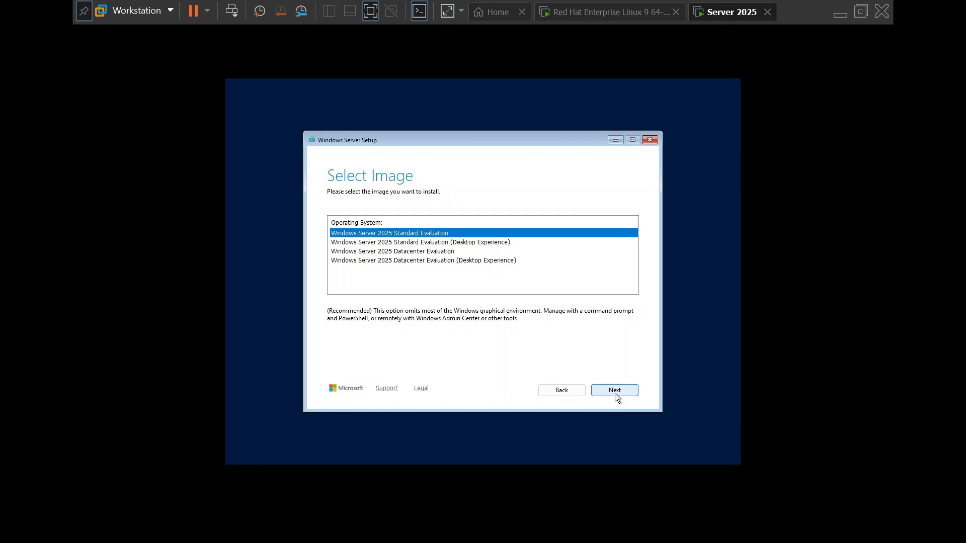
click(451, 244)
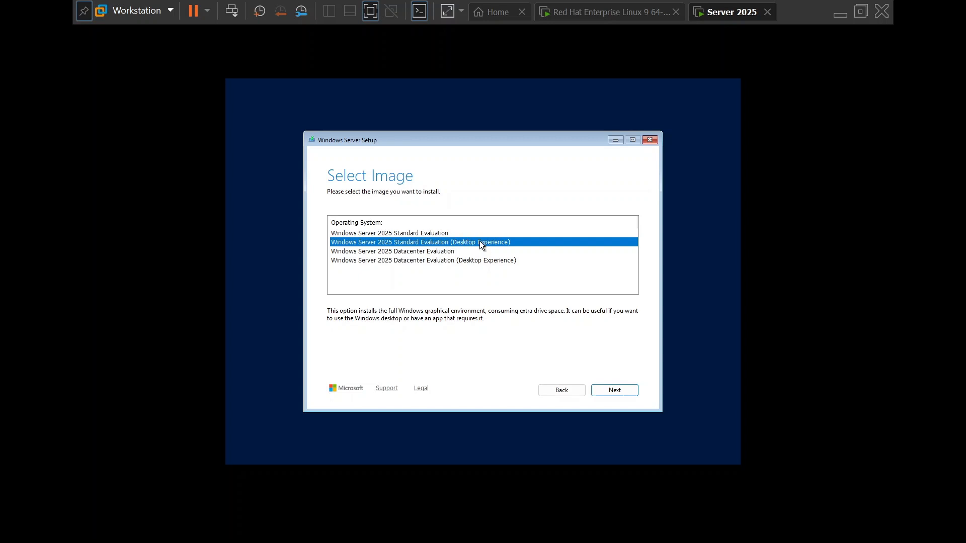
click(455, 251)
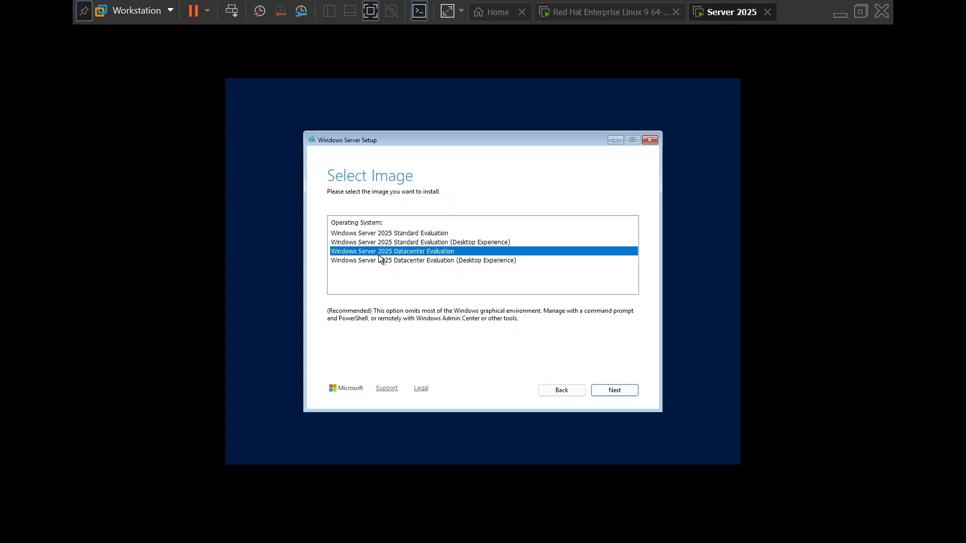
click(466, 260)
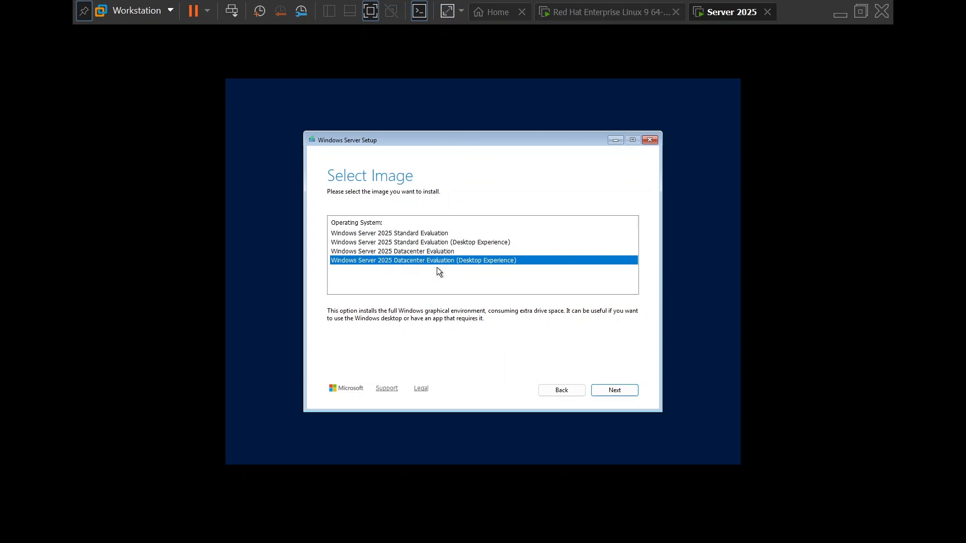
click(612, 388)
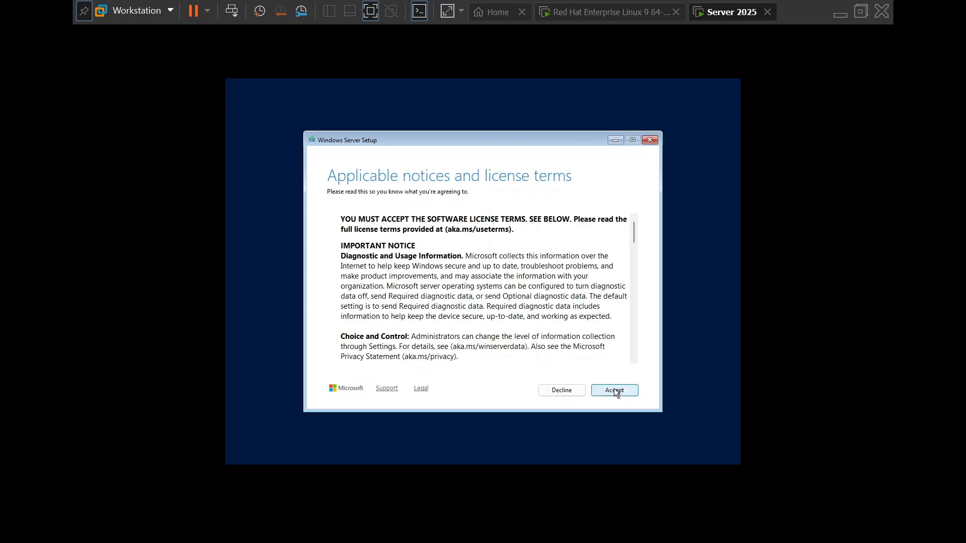
Scroll through the Windows Server license terms and accept them
scroll(638, 336, down, 12)
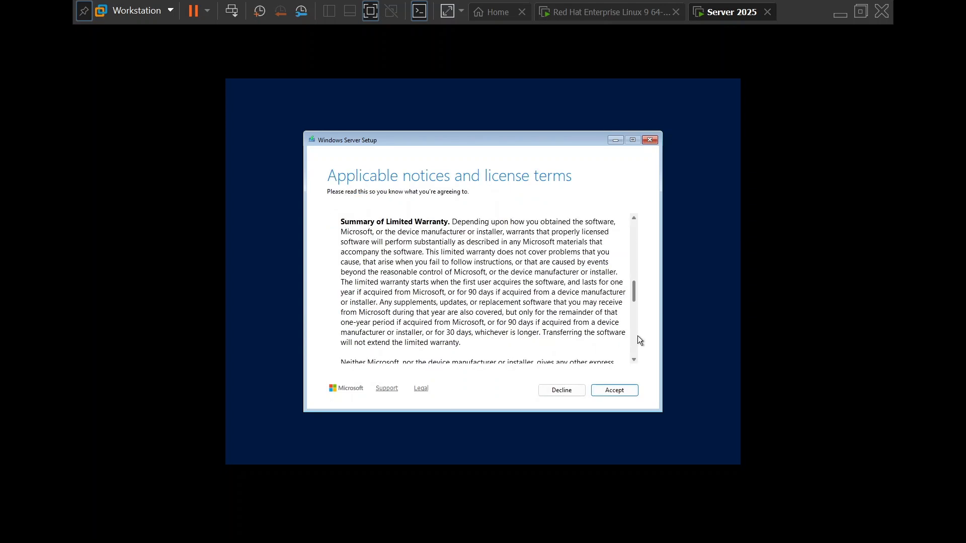
click(607, 394)
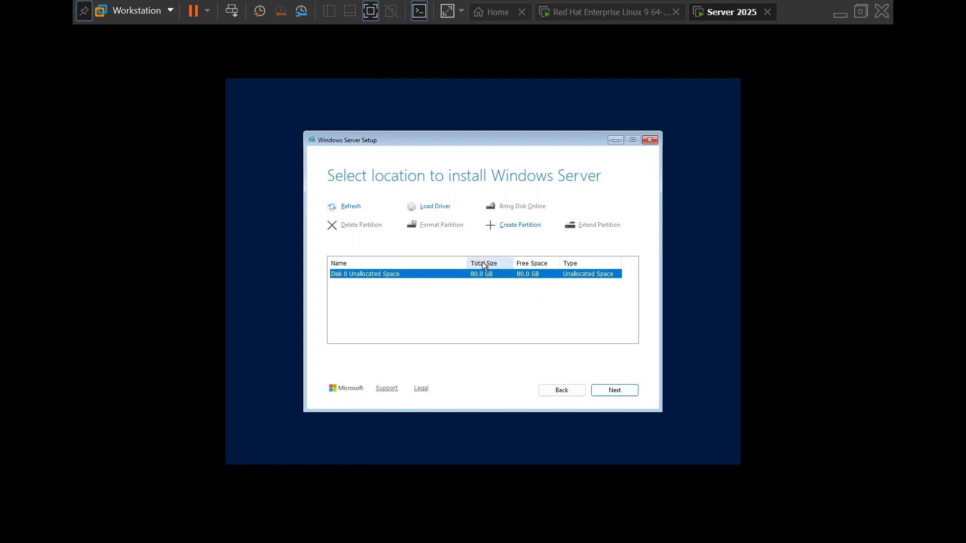
Create an 81918 MB partition on Disk 0 and install to Disk 0 Partition 3
click(523, 229)
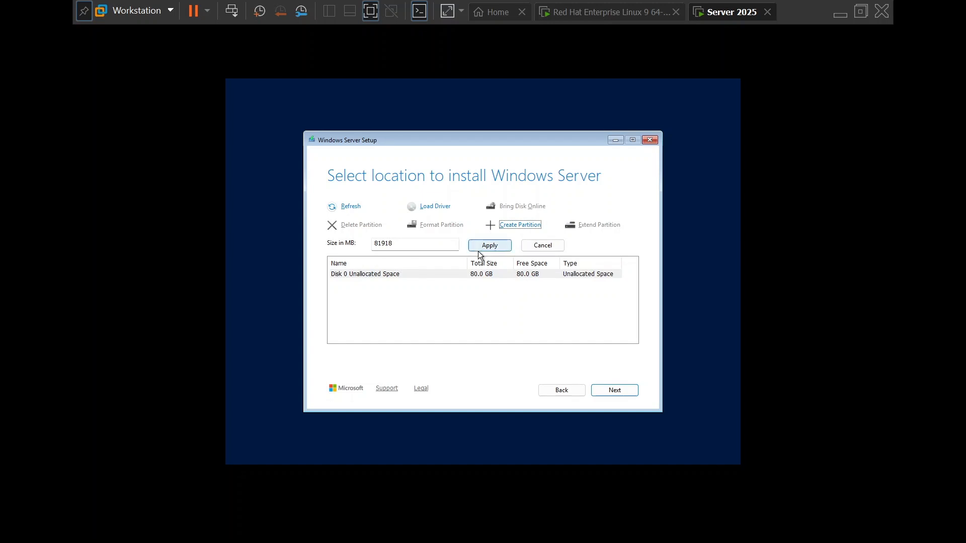
click(482, 249)
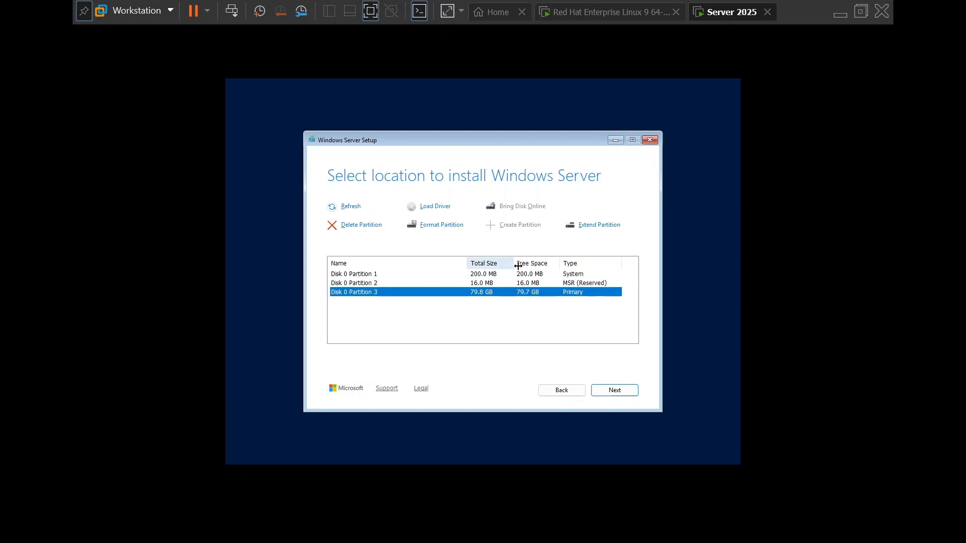
click(573, 285)
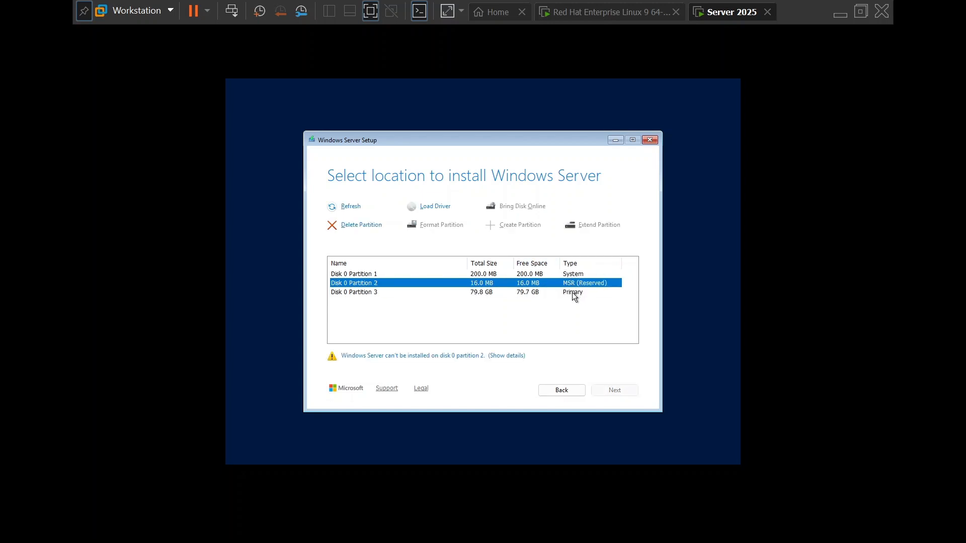
click(571, 294)
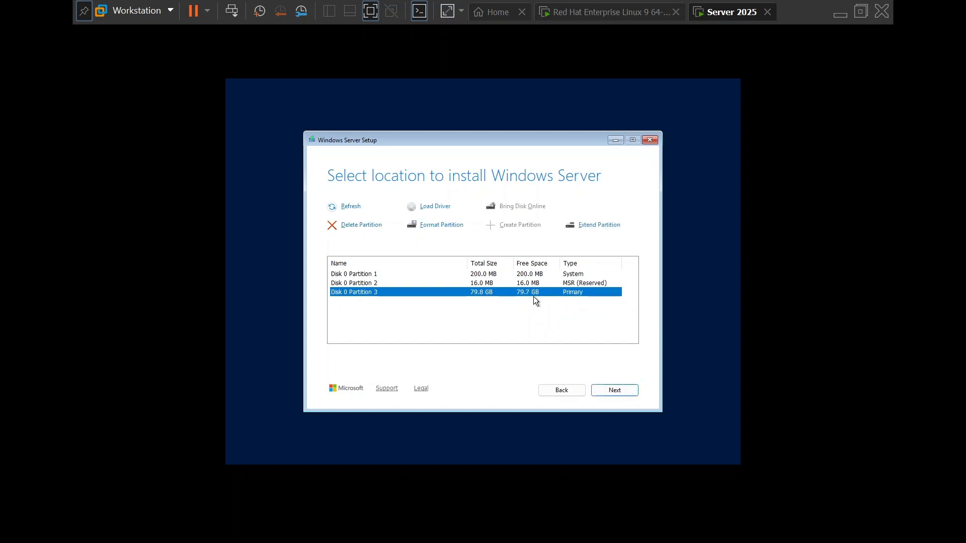
click(614, 390)
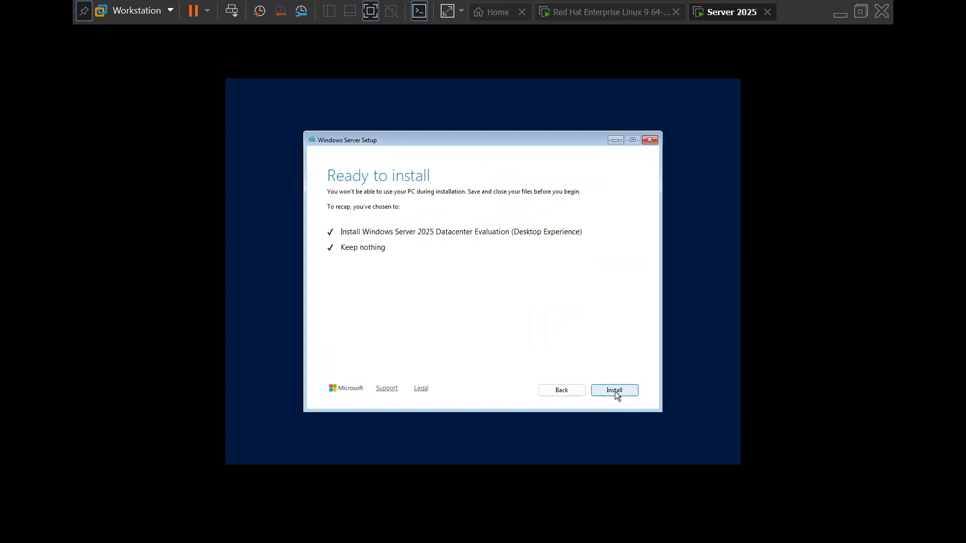
Begin installing Windows Server 2025 Datacenter Evaluation (Desktop Experience) from the Ready to install page
click(615, 391)
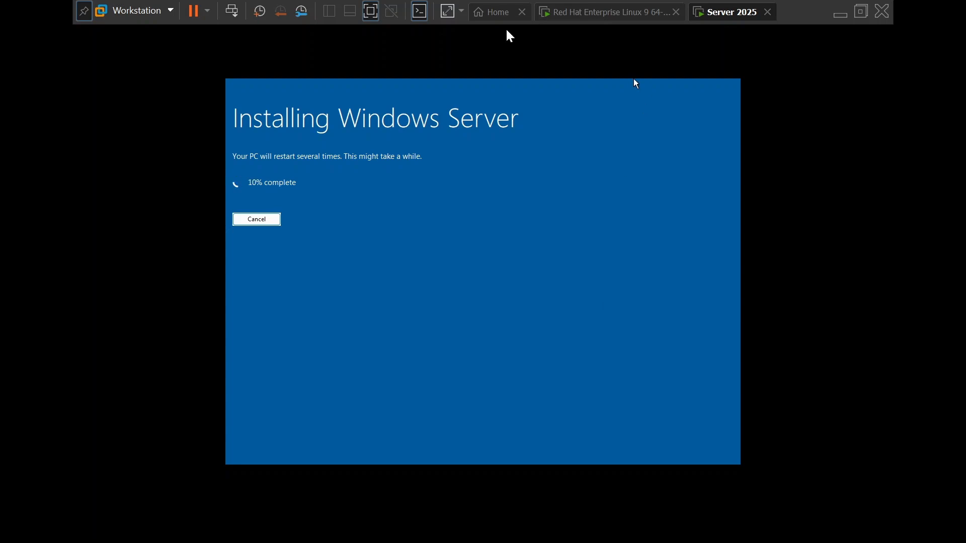
Cycle the VM through full-screen and back to windowed view, then switch to the host's This PC window
click(371, 11)
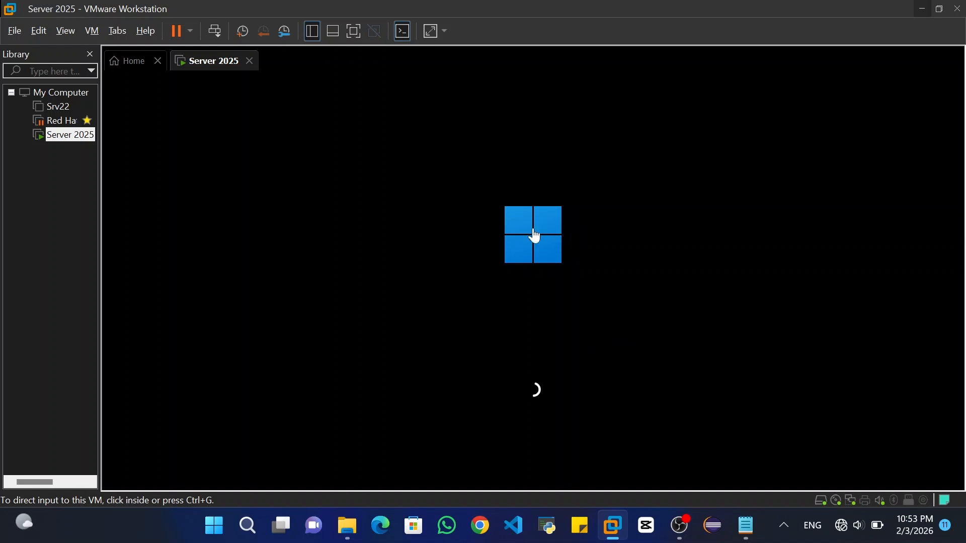
click(395, 210)
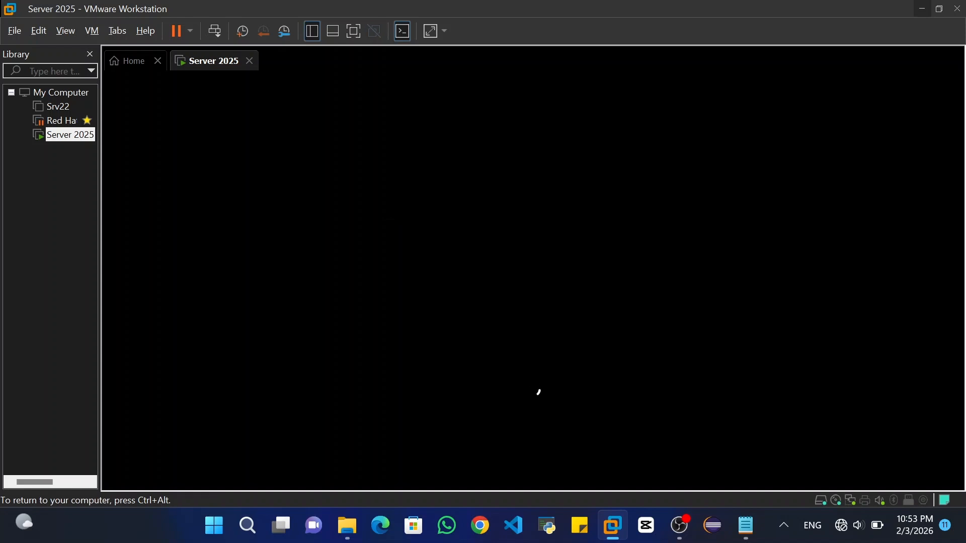
key(ctrl+alt+Return)
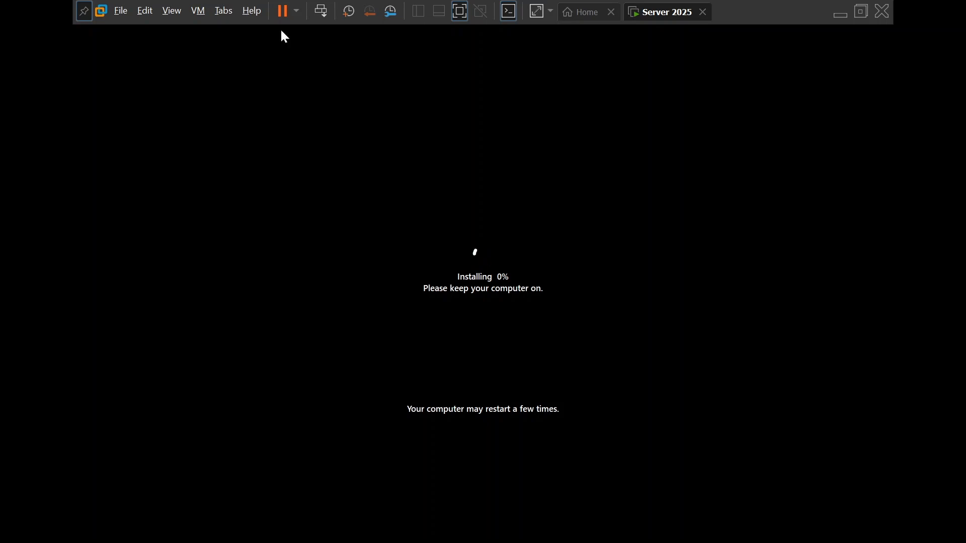
click(463, 9)
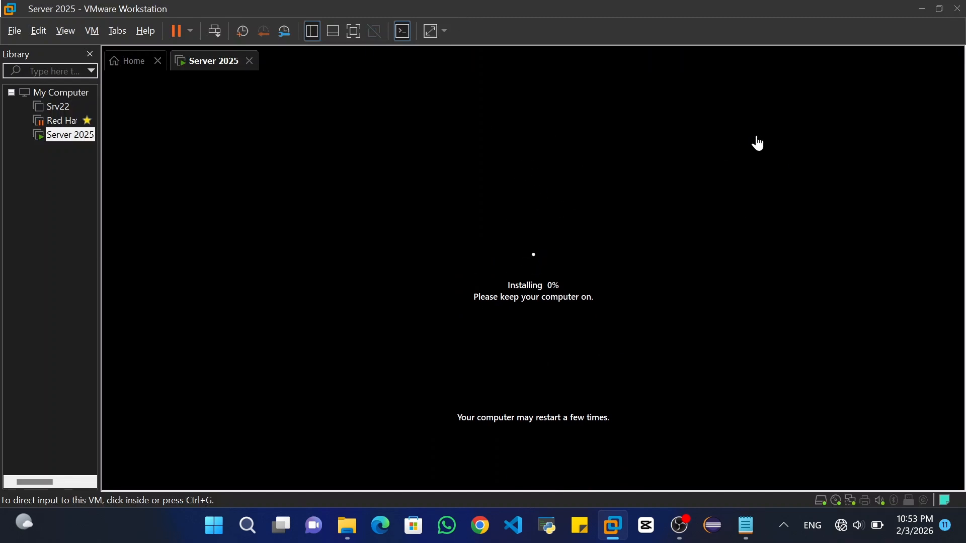
key(alt+Tab)
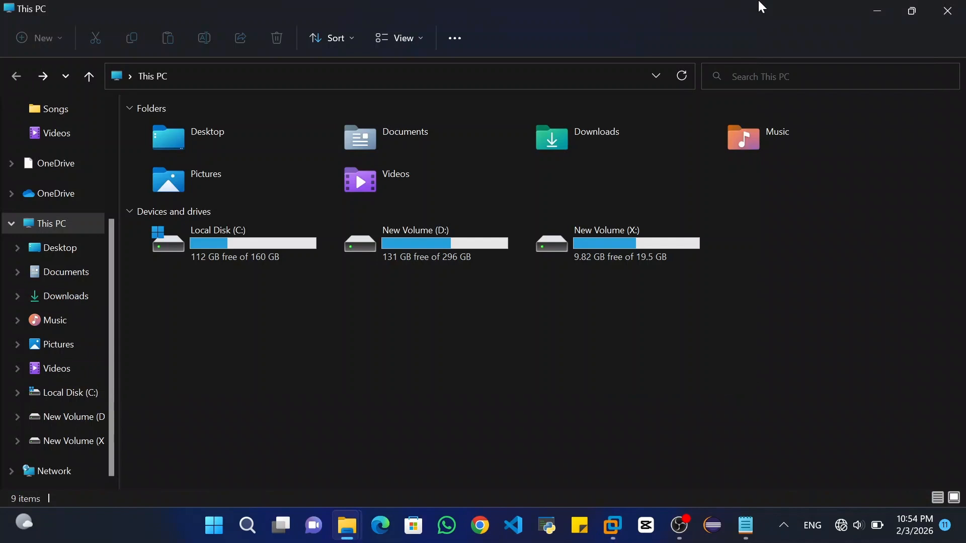
Close This PC, permanently delete the 6 Recycle Bin items, and maximize VMware again
click(942, 8)
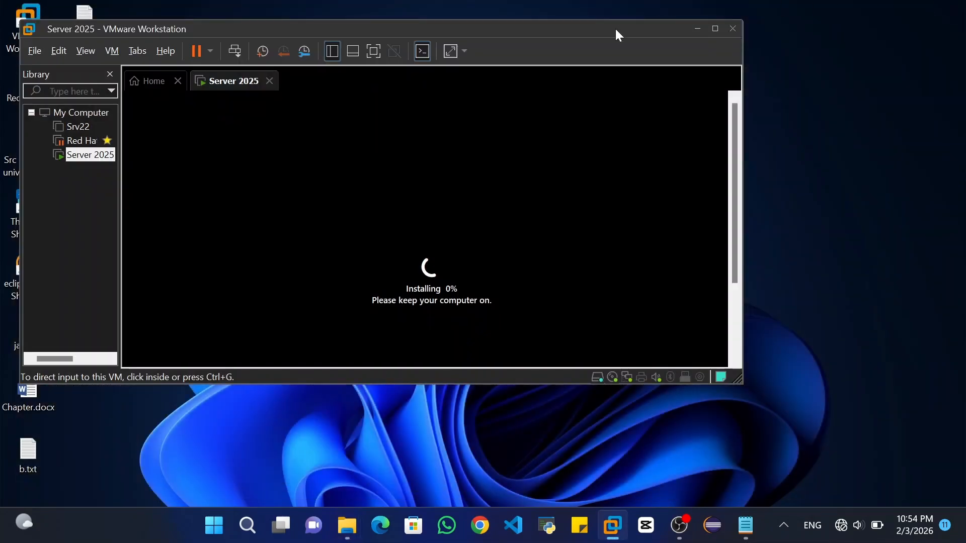
drag(616, 28, 758, 34)
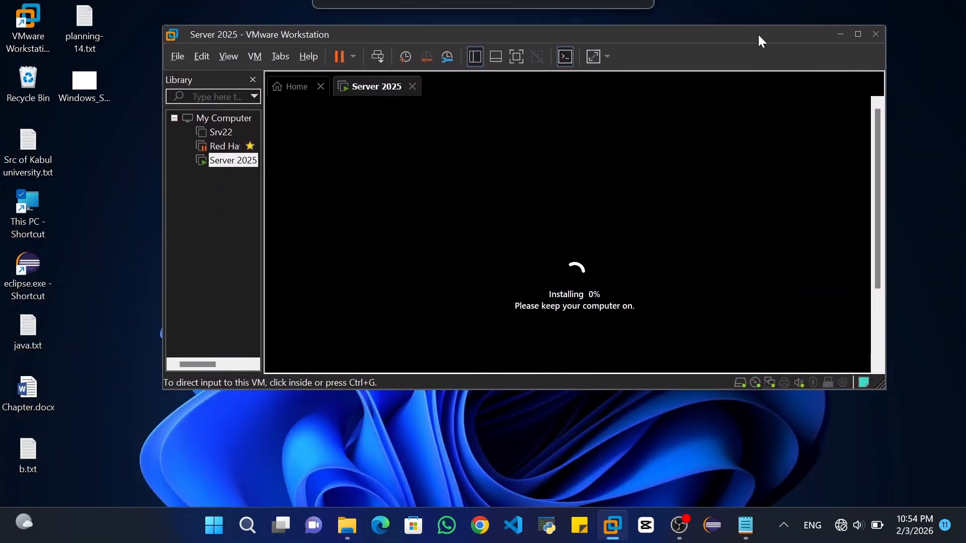
right_click(33, 94)
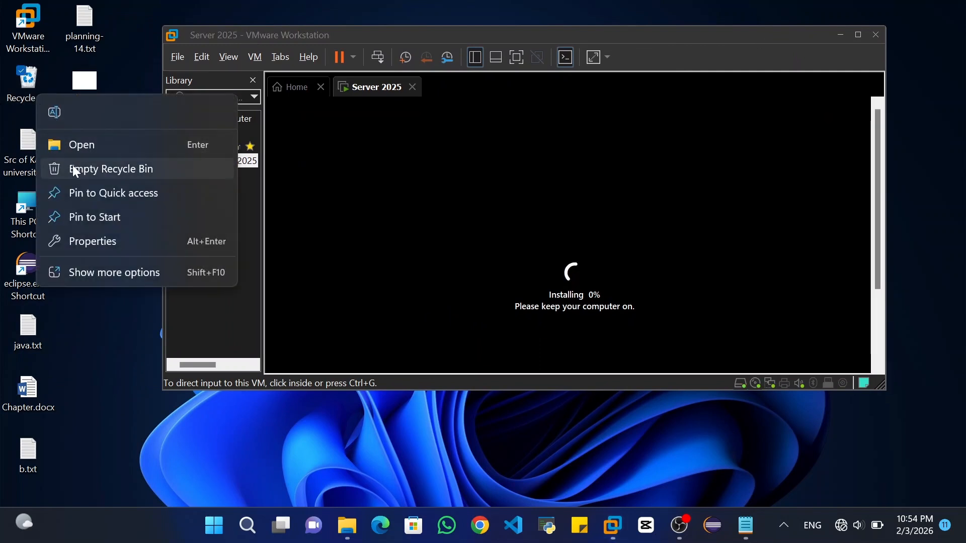
click(72, 165)
click(529, 278)
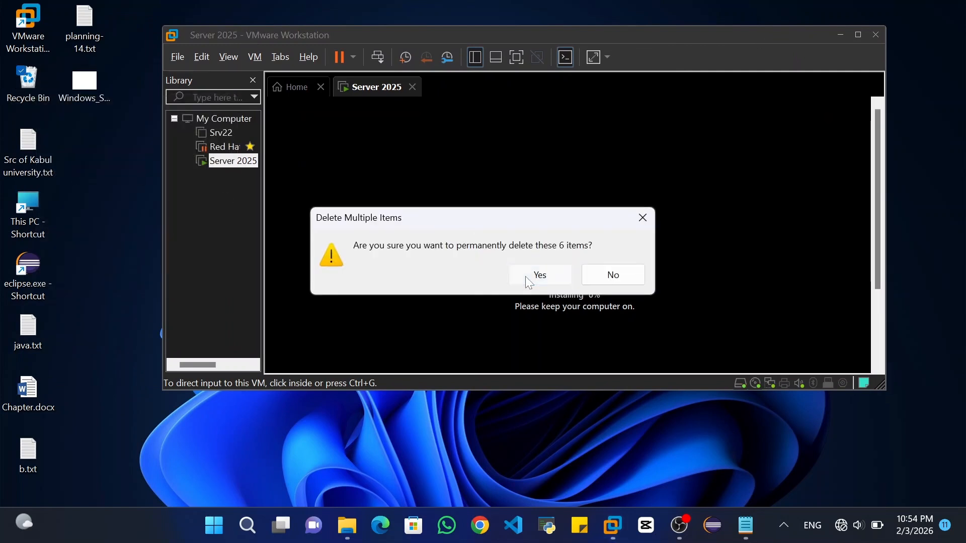
click(858, 35)
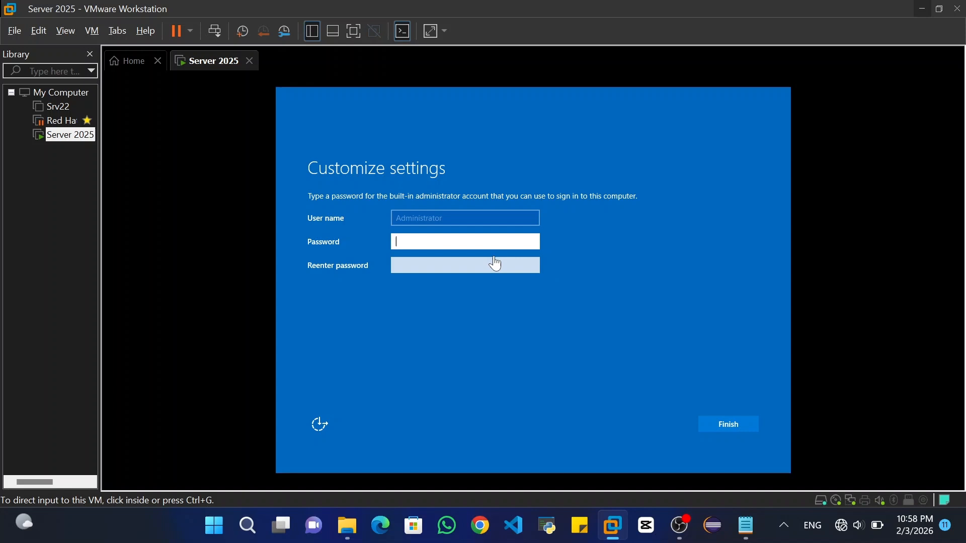
Enter the Administrator password and its confirmation on Customize settings, then submit with Finish
click(496, 260)
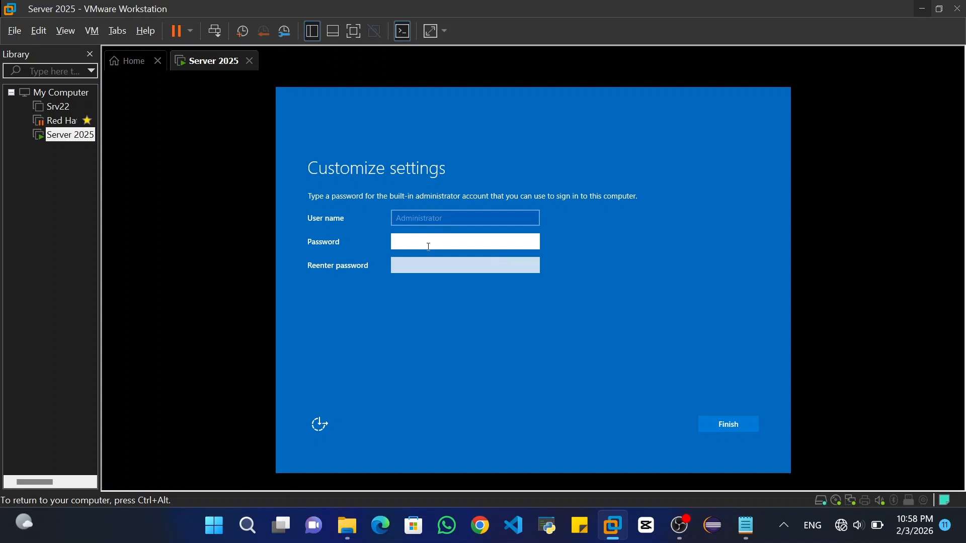
text(•••••••)
key(BackSpace)
key(BackSpace)
key(BackSpace)
key(BackSpace)
key(BackSpace)
key(BackSpace)
key(BackSpace)
text(••••••••••••••)
key(Tab)
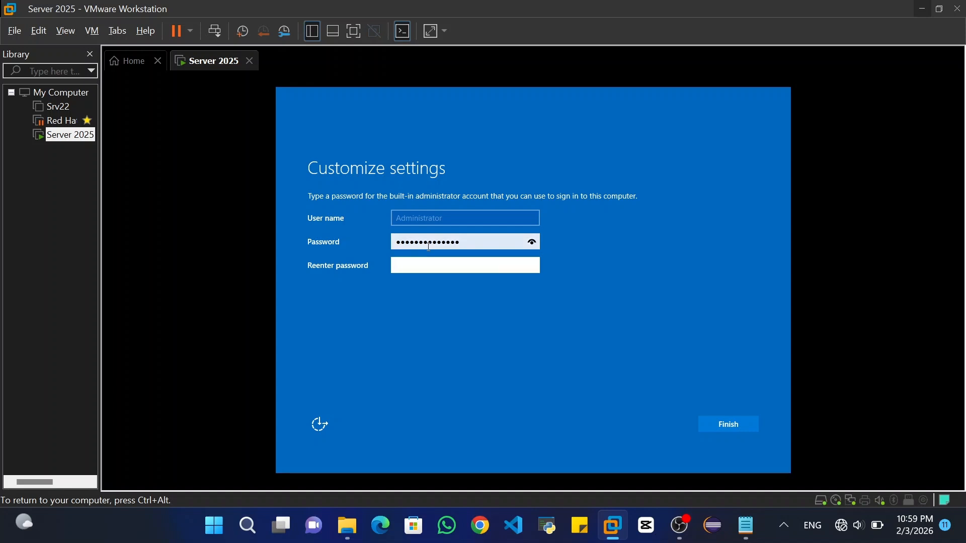
text(••••••••••••)
key(BackSpace)
key(BackSpace)
key(BackSpace)
key(BackSpace)
key(BackSpace)
key(BackSpace)
key(BackSpace)
key(BackSpace)
key(BackSpace)
key(BackSpace)
key(BackSpace)
key(BackSpace)
text(•••)
key(BackSpace)
key(BackSpace)
key(BackSpace)
text(••••••••••••••)
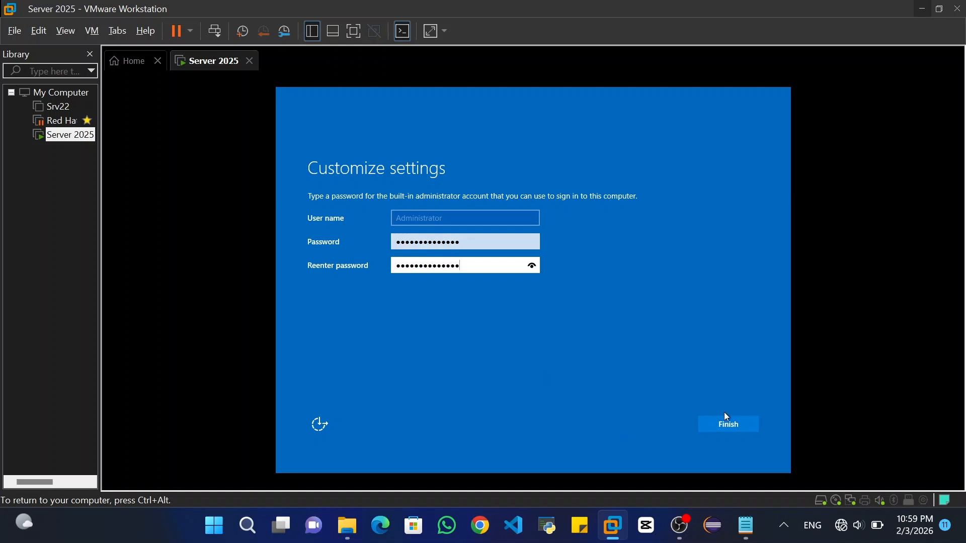
click(728, 424)
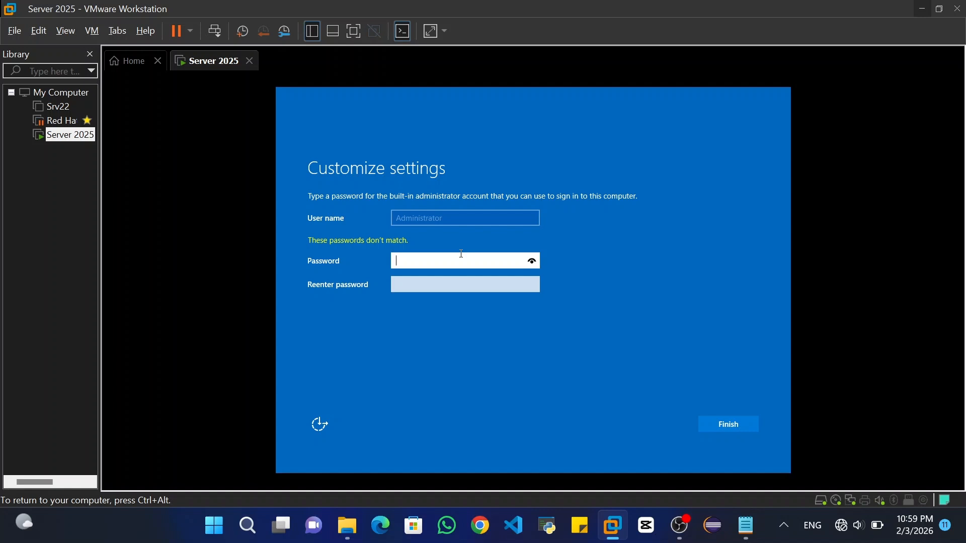
Retype the Administrator password so both fields match, and finish setup
text(•••••••)
key(Tab)
text(•••••••)
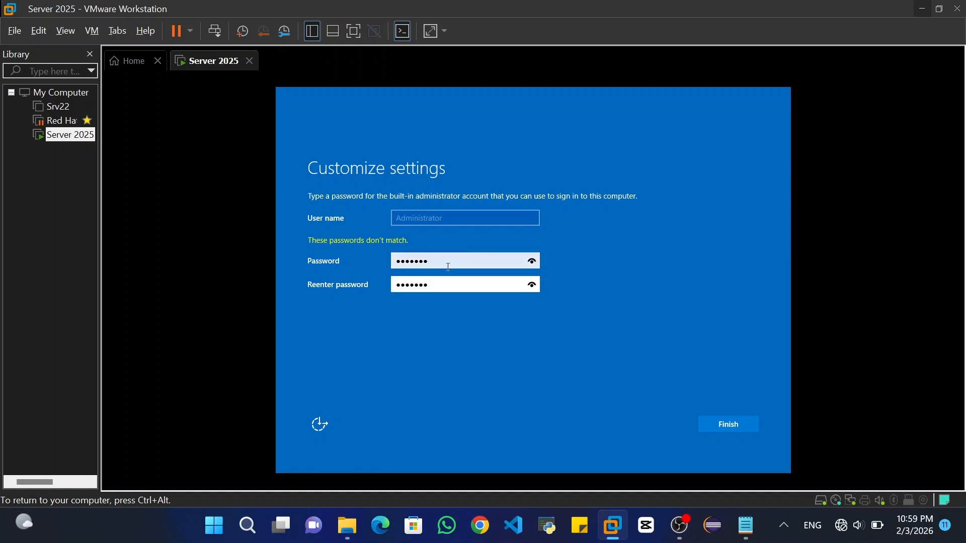
click(720, 420)
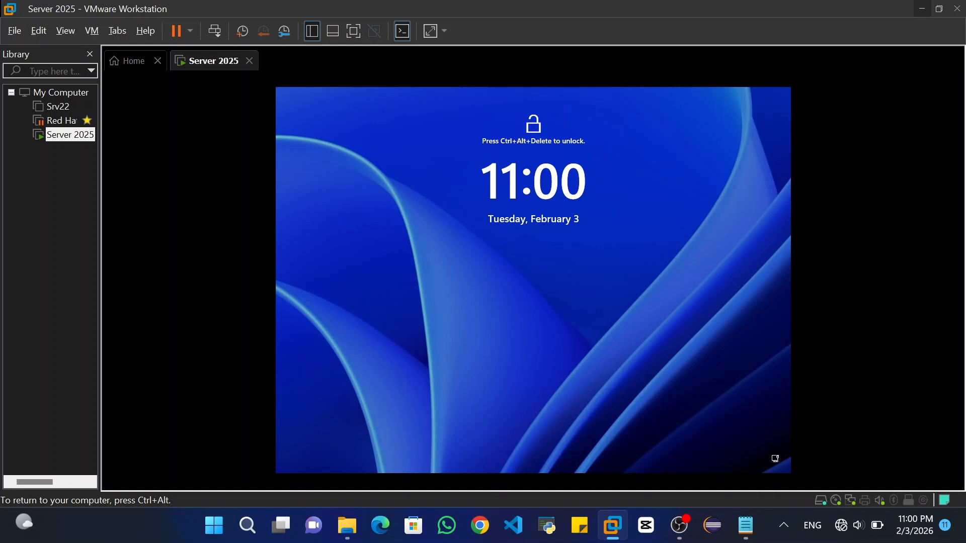
In full screen, sign in as Administrator, retry after the incorrect-password error, then exit full screen
key(ctrl+alt+Return)
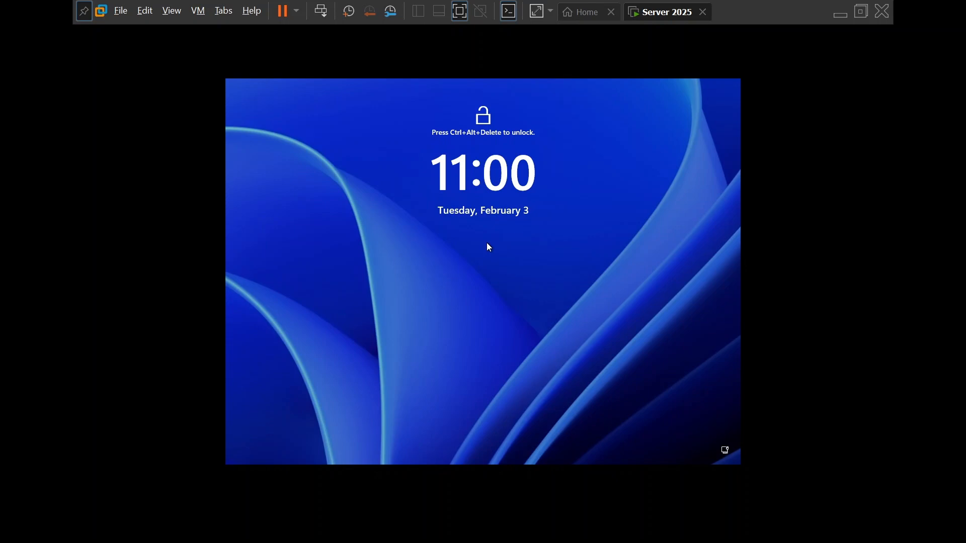
key(ctrl+alt+Delete)
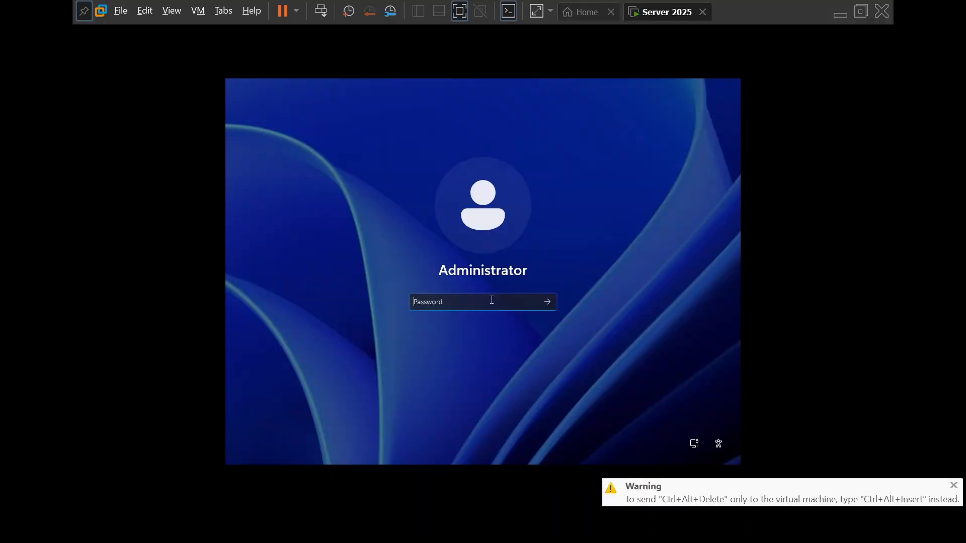
text(P@)
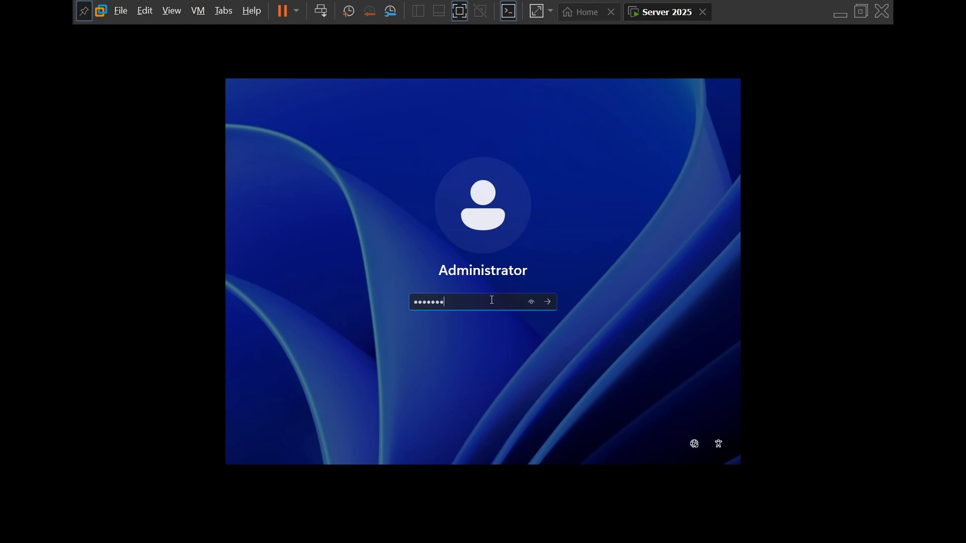
key(Return)
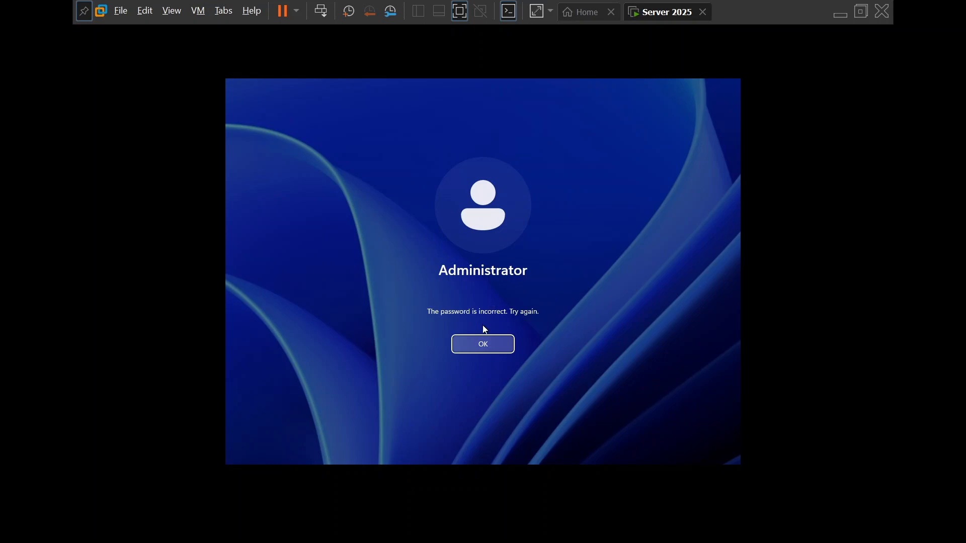
click(483, 346)
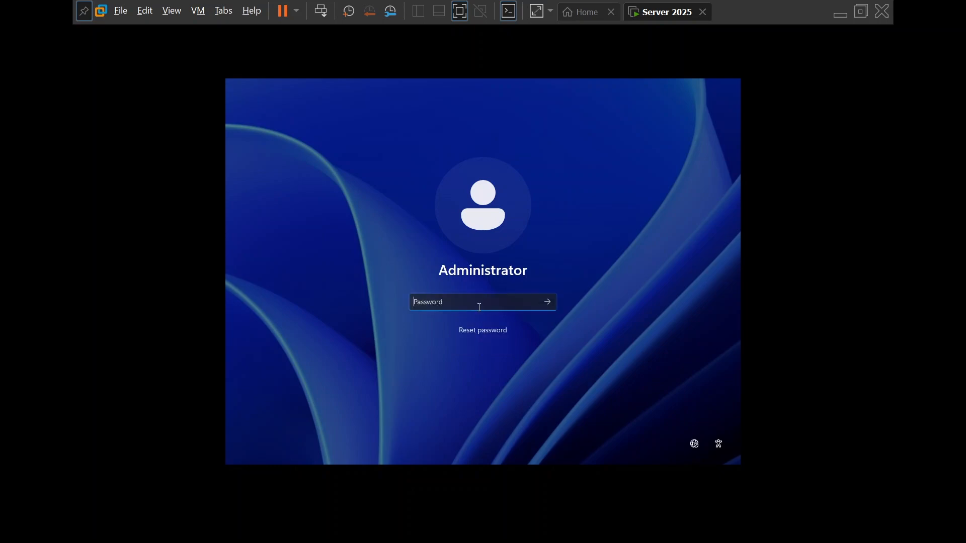
text(P@s)
key(Return)
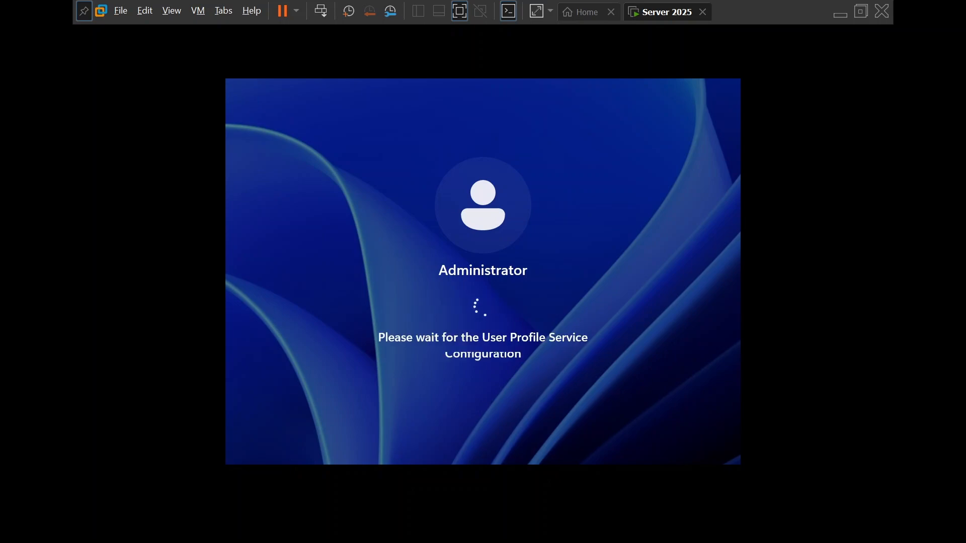
key(ctrl+alt+Return)
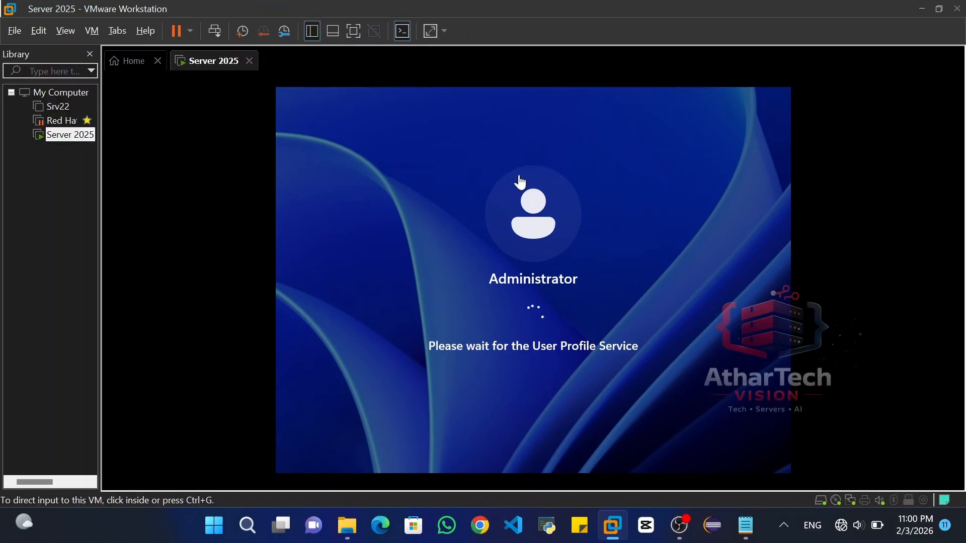
Close the guest's Home tab and accept the Include Optional diagnostic data setting
click(564, 285)
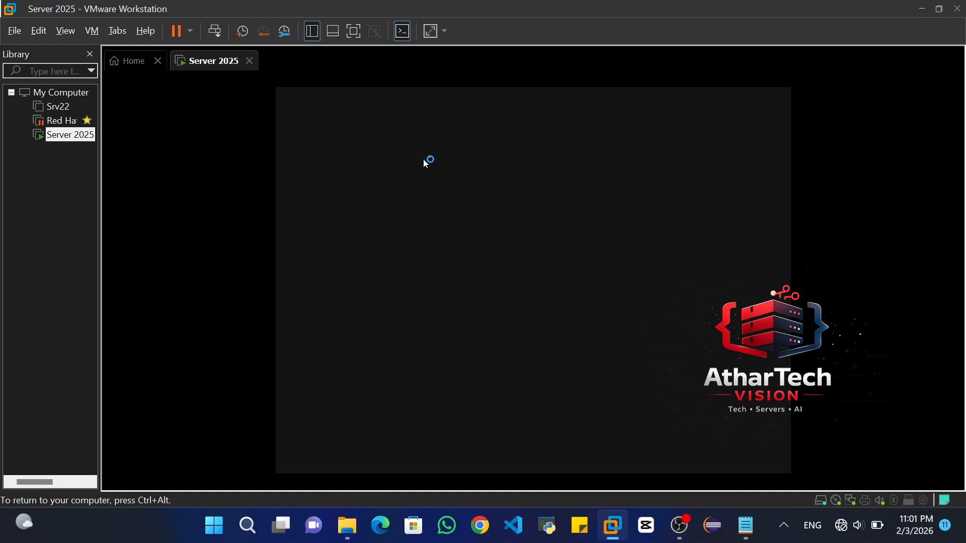
click(158, 61)
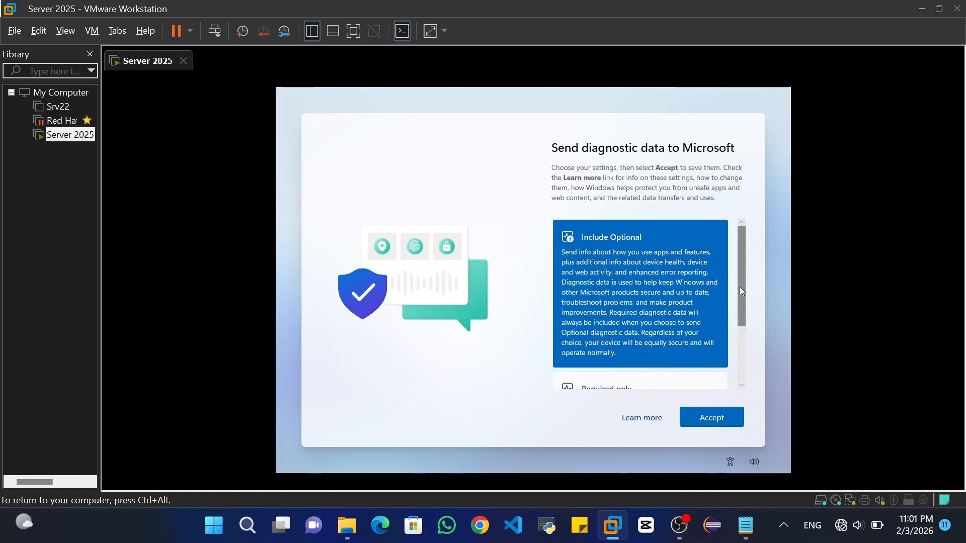
drag(739, 287, 737, 261)
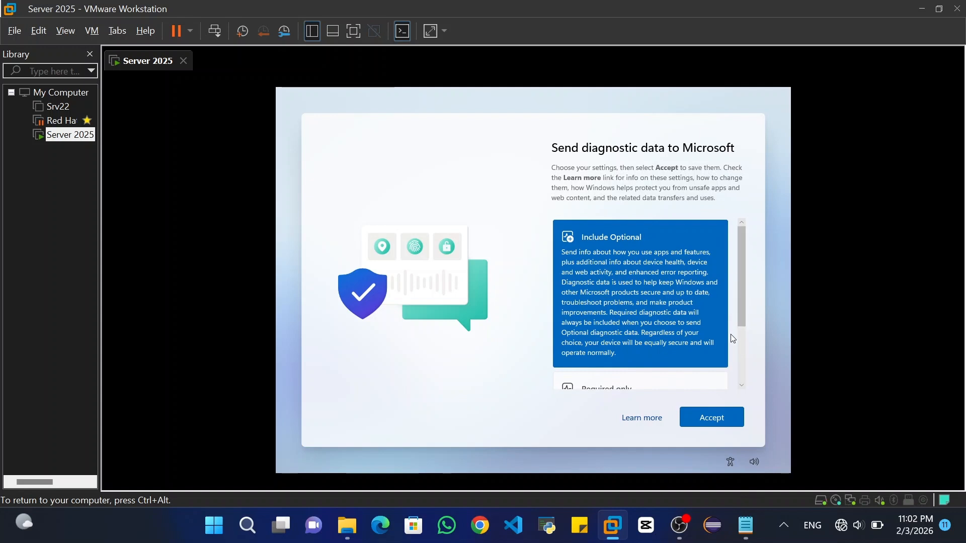
click(718, 418)
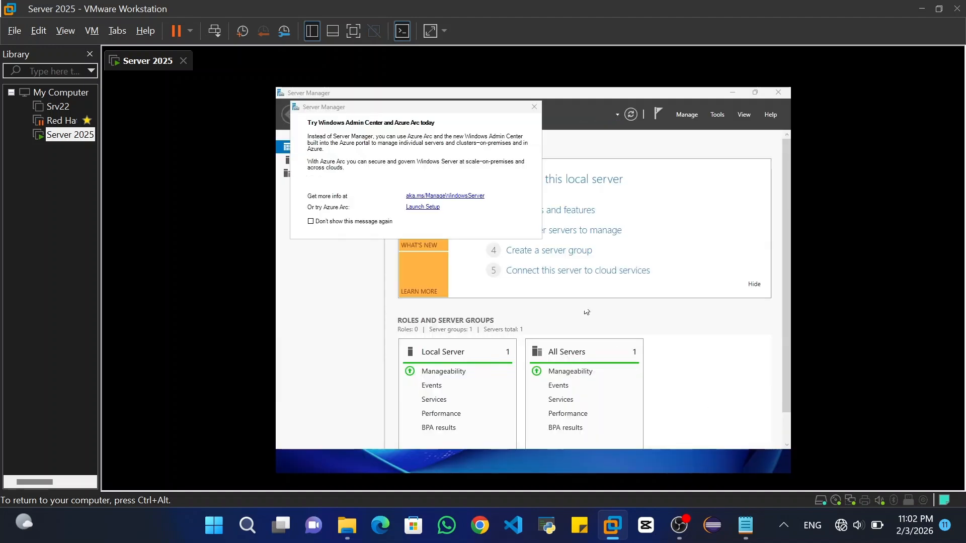
Close the Windows Admin Center/Azure Arc pop-up and restore Server Manager's Dashboard from the taskbar
click(531, 107)
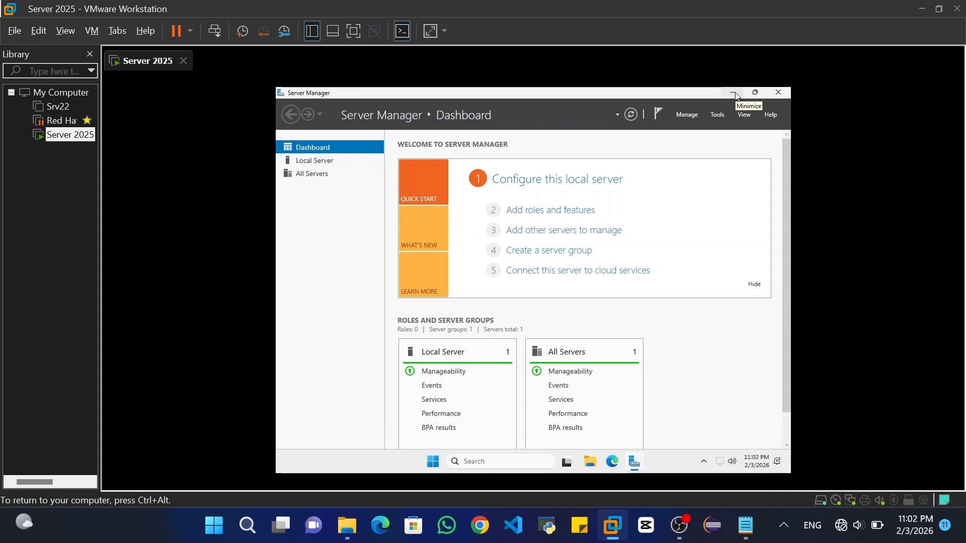
click(734, 93)
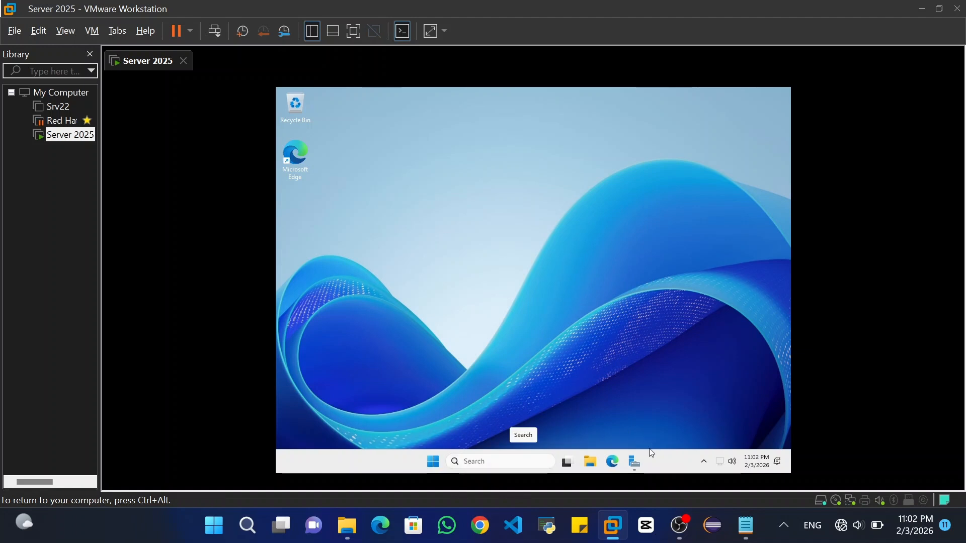
click(635, 463)
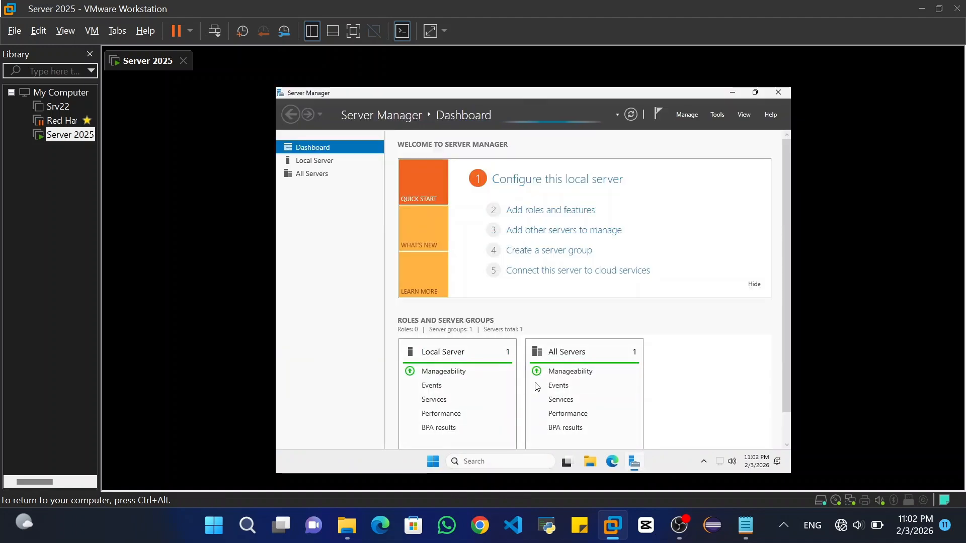